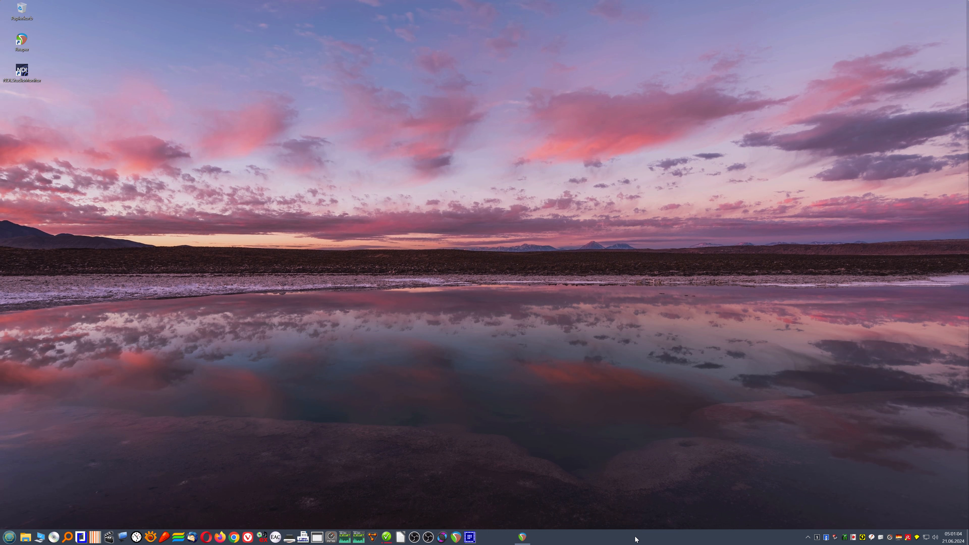
Open System Informer and bring up its system information window to view the per-CPU graphs.
{"action": "double_click", "coordinate": [635, 539]}
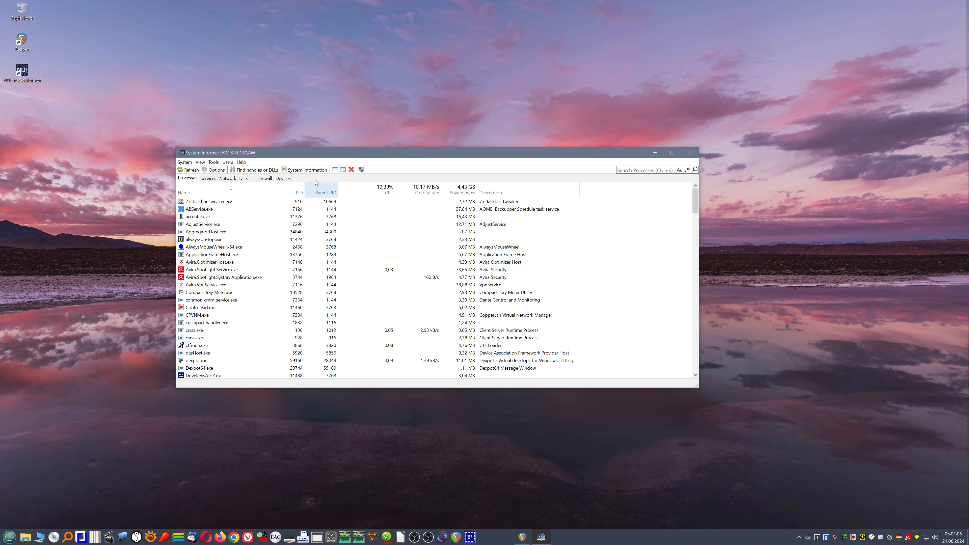
{"action": "left_click", "coordinate": [317, 172]}
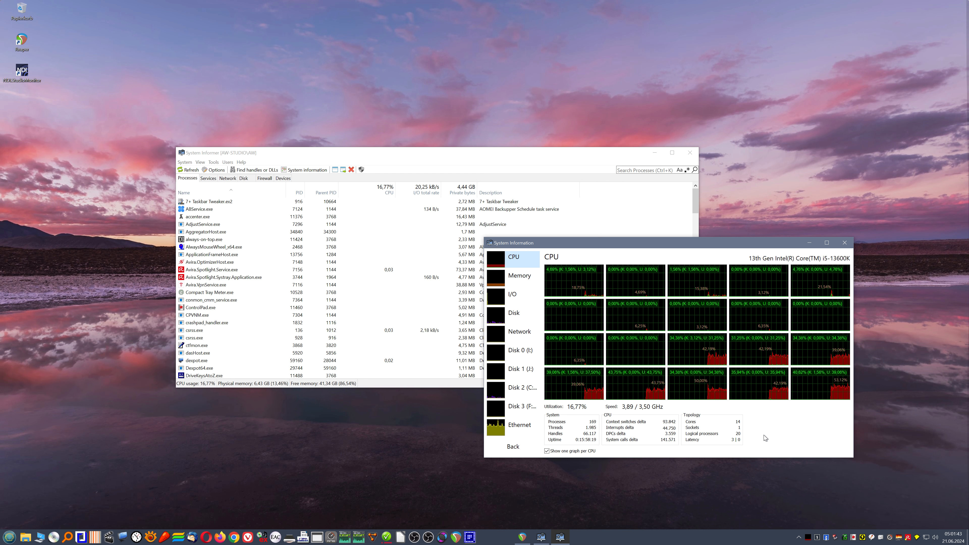
{"action": "mouse_move", "coordinate": [838, 366]}
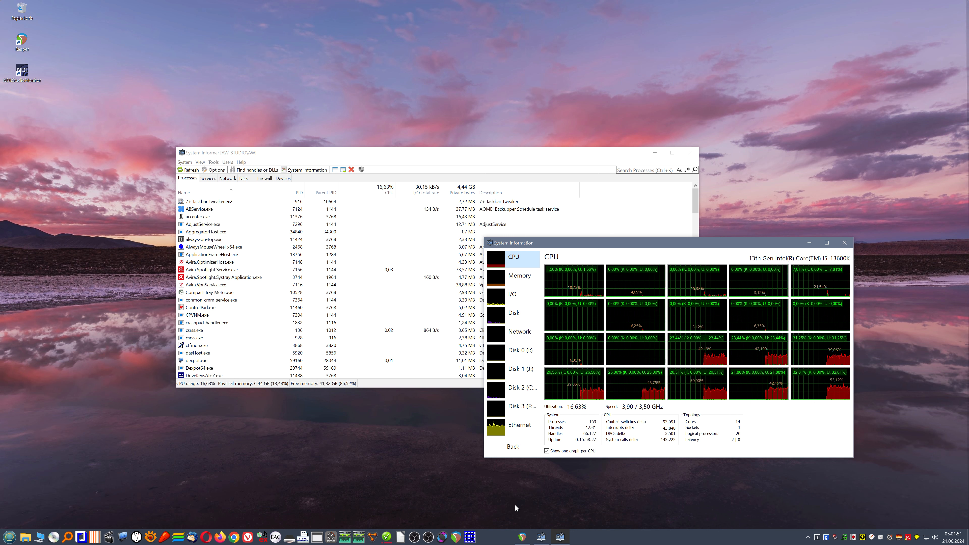
Switch to the REAPER project "Dario - Link up" and minimize both System Informer windows.
{"action": "mouse_move", "coordinate": [522, 536]}
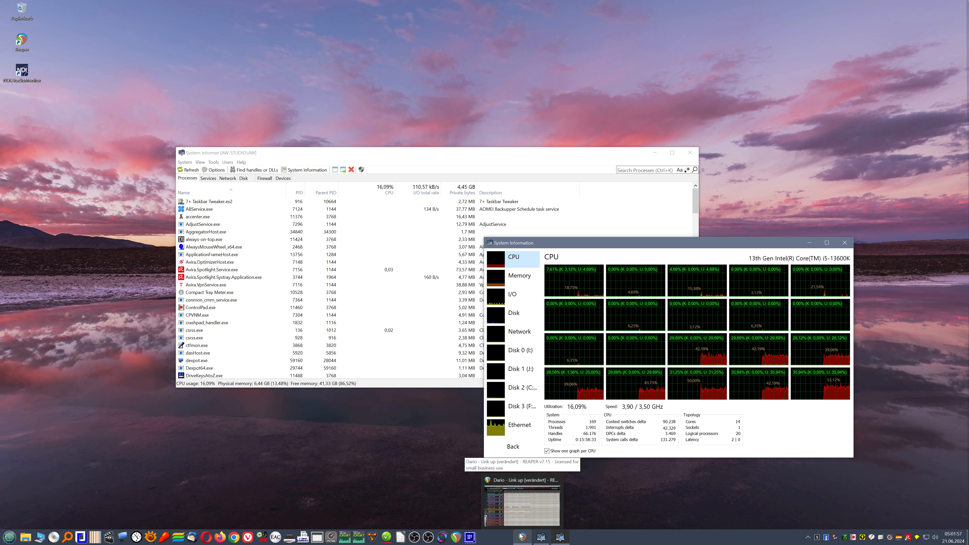
{"action": "left_click", "coordinate": [520, 536]}
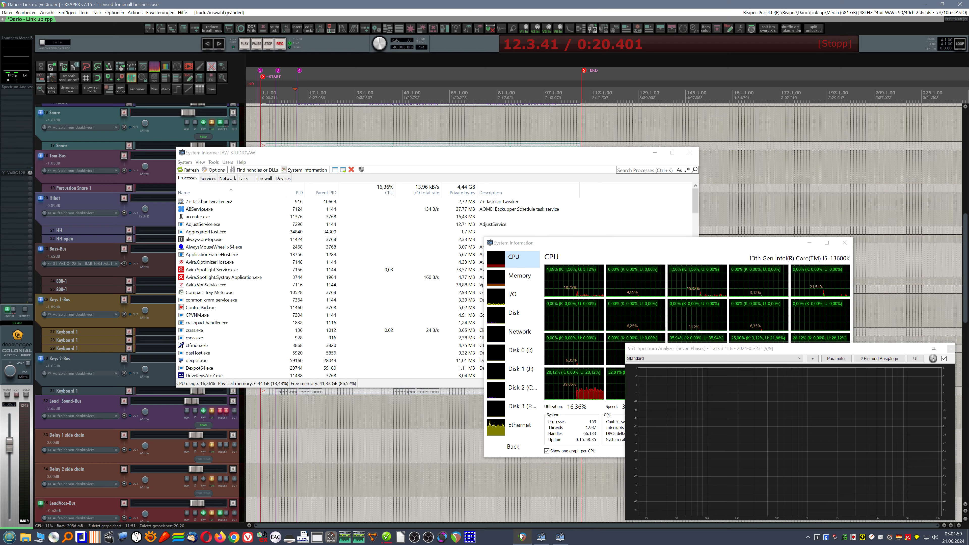
{"action": "left_click", "coordinate": [654, 153]}
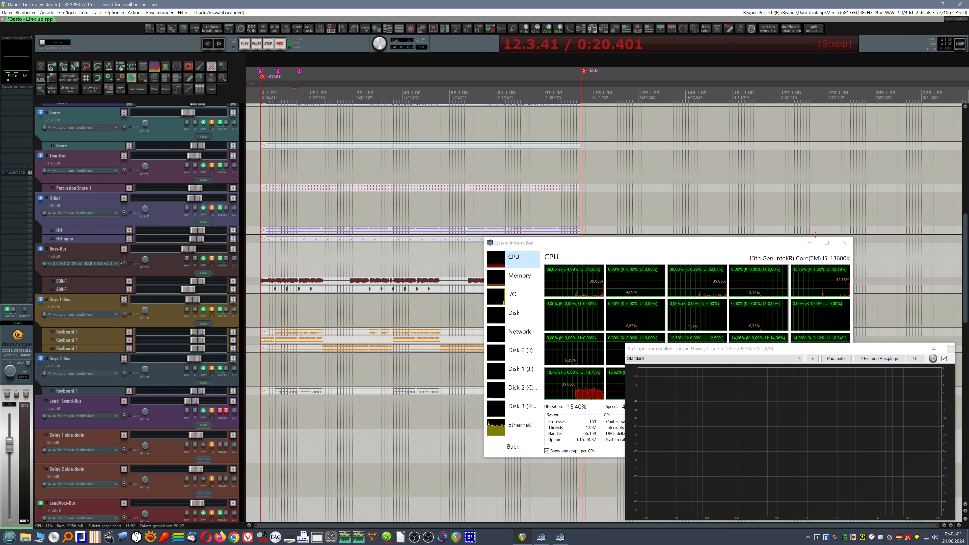
{"action": "left_click", "coordinate": [810, 243]}
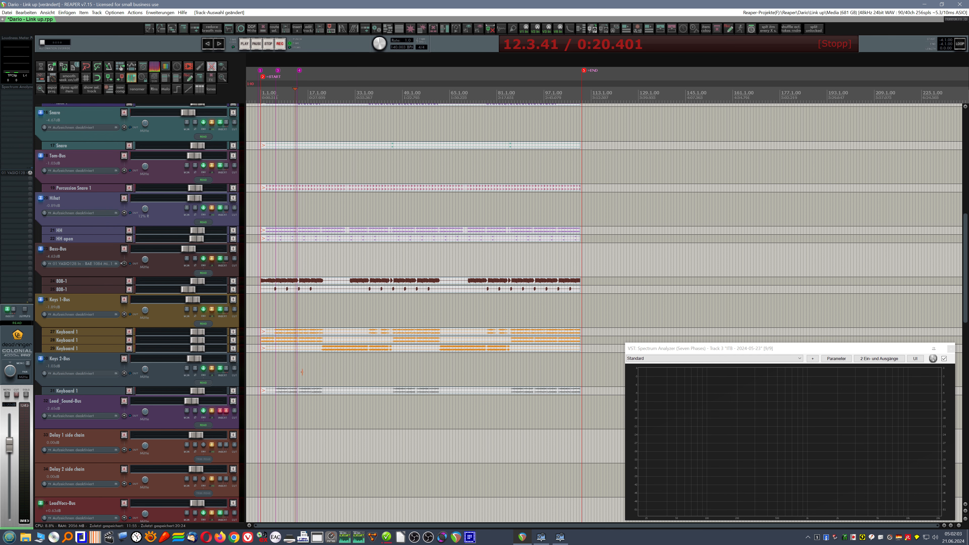
Select the "OTB - 2024-06-21" track below the Shouts tracks in the project.
{"action": "scroll", "coordinate": [156, 331], "scroll_direction": "down", "scroll_amount": 4}
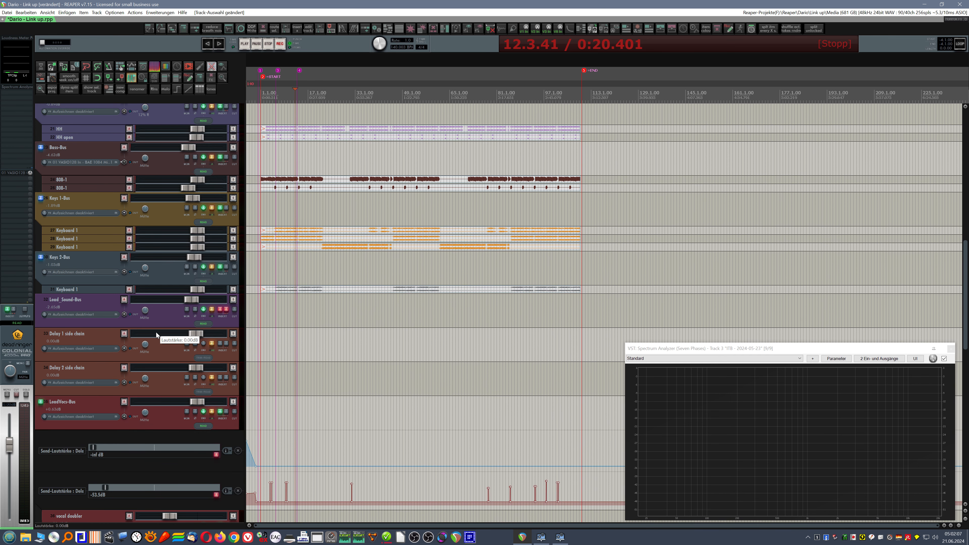
{"action": "scroll", "coordinate": [142, 299], "scroll_direction": "down", "scroll_amount": 6}
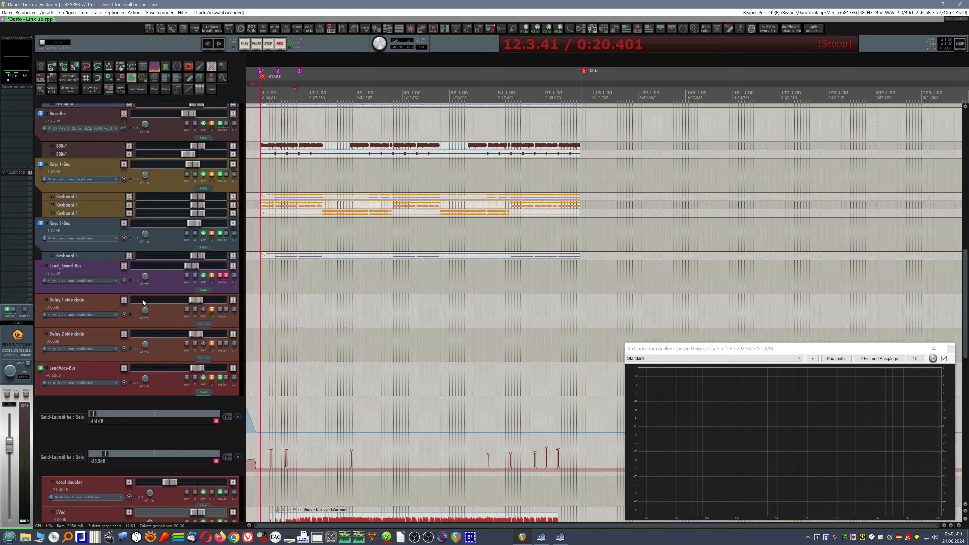
{"action": "scroll", "coordinate": [143, 299], "scroll_direction": "down", "scroll_amount": 4}
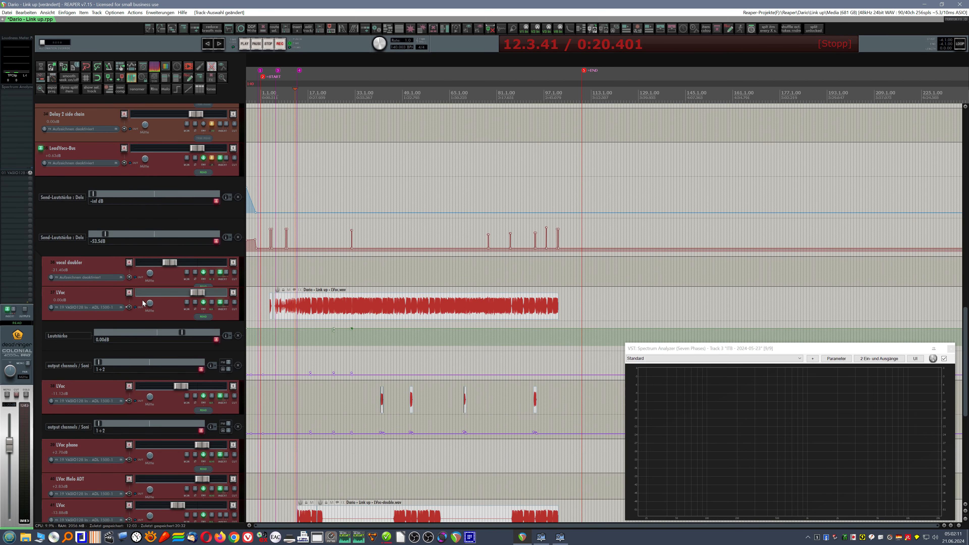
{"action": "scroll", "coordinate": [143, 300], "scroll_direction": "down", "scroll_amount": 12}
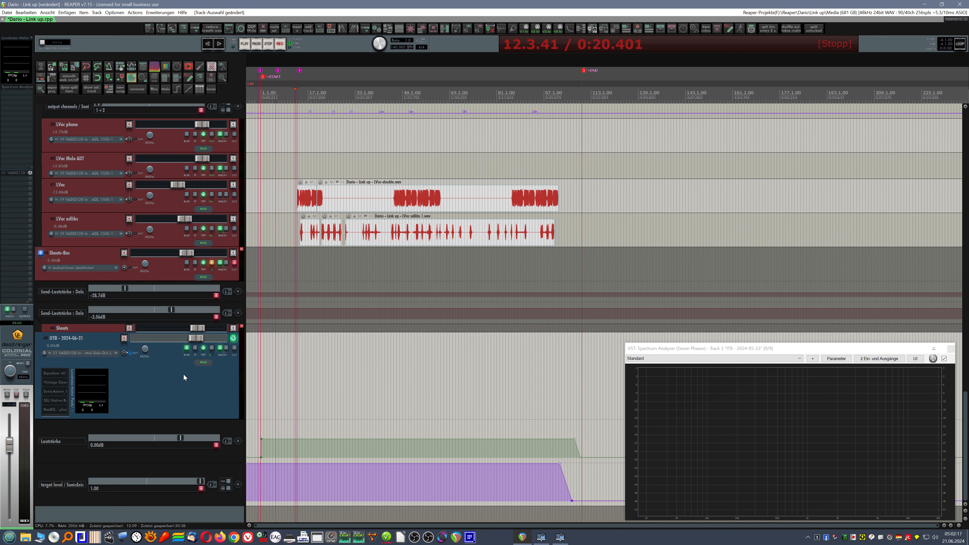
{"action": "left_click", "coordinate": [170, 377]}
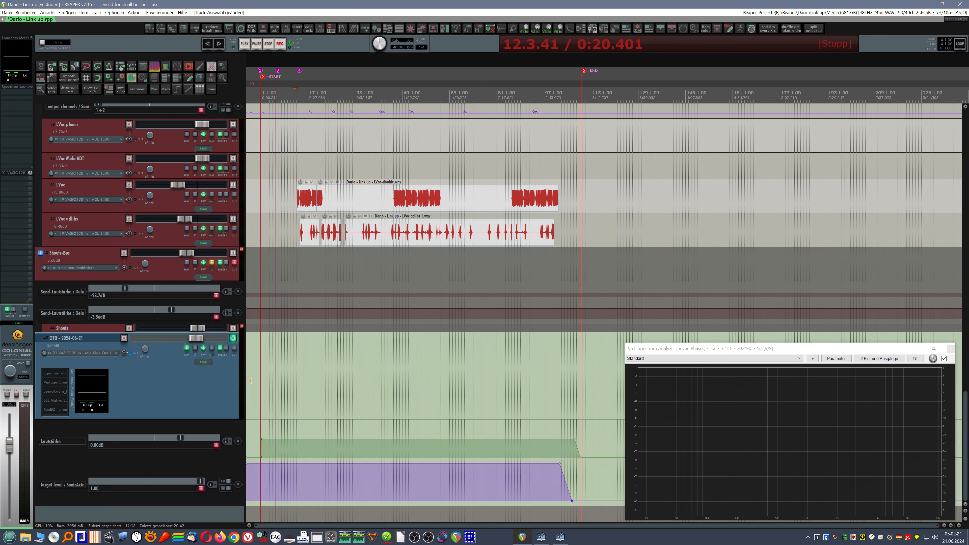
Select the "ITB - 2024-05-23" track just below VCA-Master in the project.
{"action": "scroll", "coordinate": [301, 198], "scroll_direction": "up", "scroll_amount": 3}
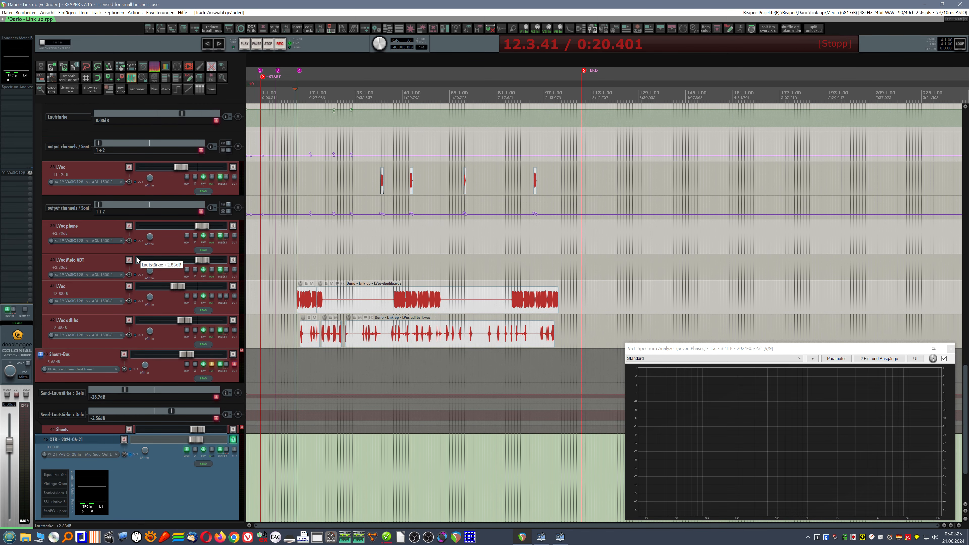
{"action": "scroll", "coordinate": [136, 257], "scroll_direction": "up", "scroll_amount": 15}
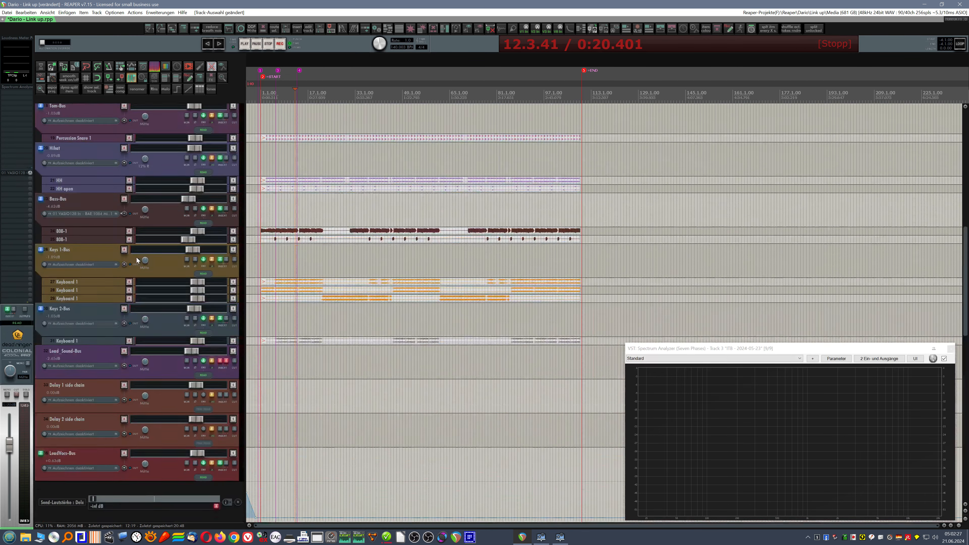
{"action": "scroll", "coordinate": [137, 258], "scroll_direction": "up", "scroll_amount": 8}
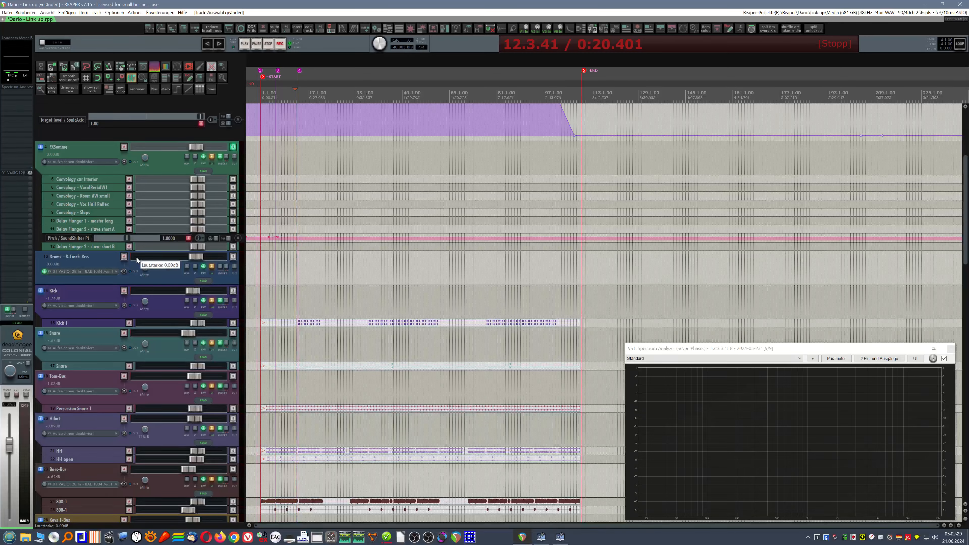
{"action": "scroll", "coordinate": [136, 257], "scroll_direction": "up", "scroll_amount": 5}
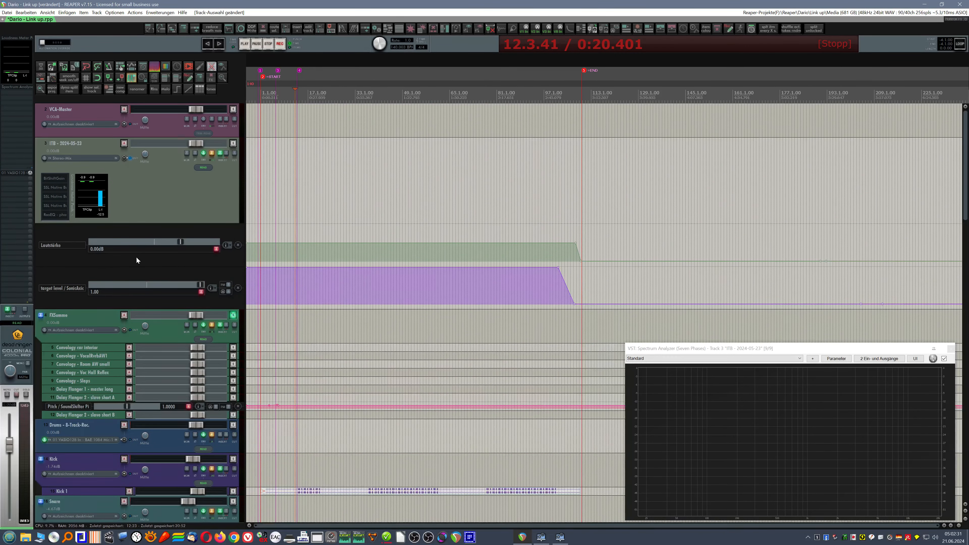
{"action": "left_click", "coordinate": [165, 184]}
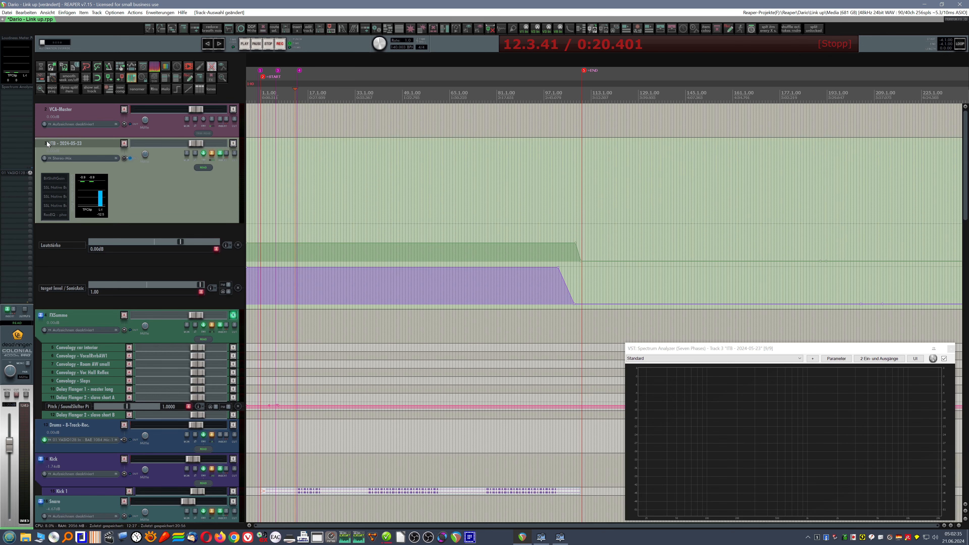
Restore the System Information window and examine the load on the individual P-core and E-core graphs.
{"action": "left_click", "coordinate": [559, 539]}
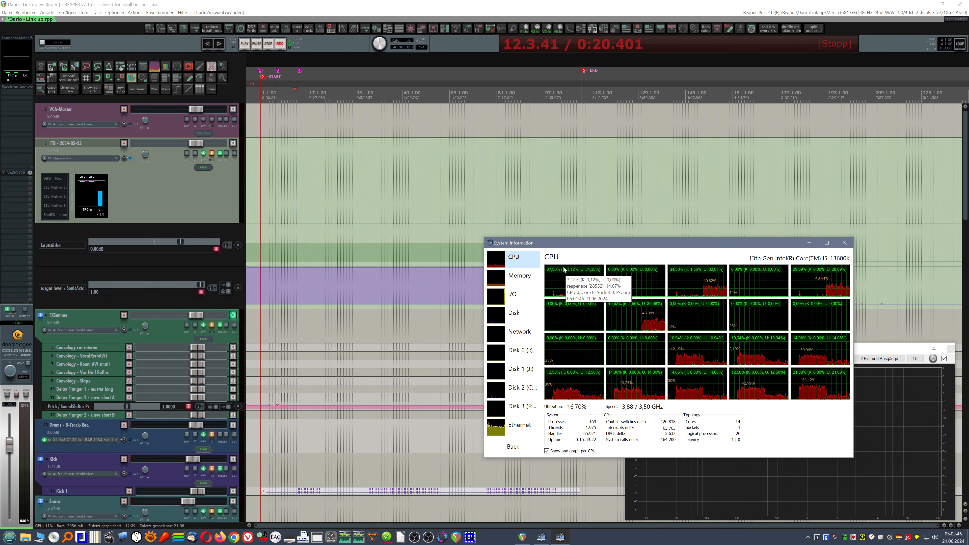
{"action": "mouse_move", "coordinate": [580, 290]}
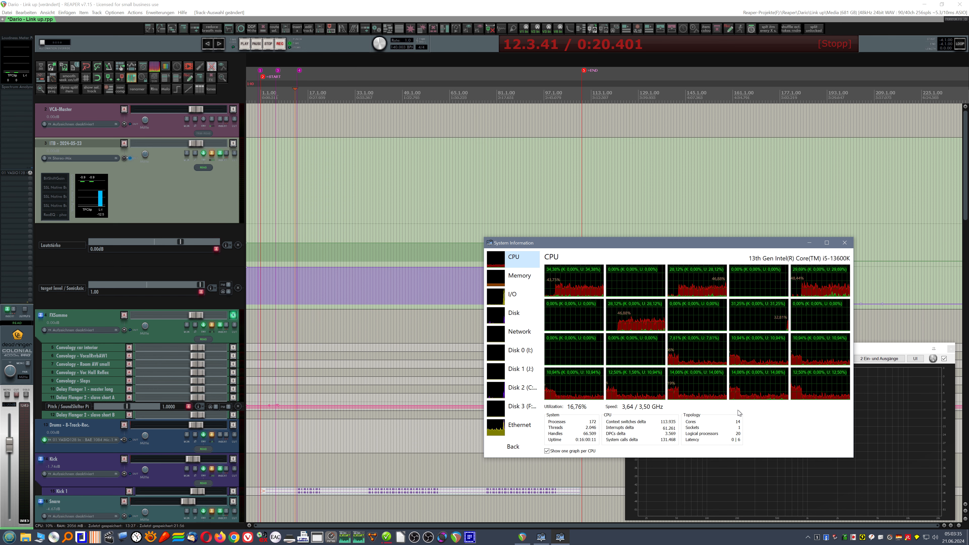
{"action": "mouse_move", "coordinate": [679, 307]}
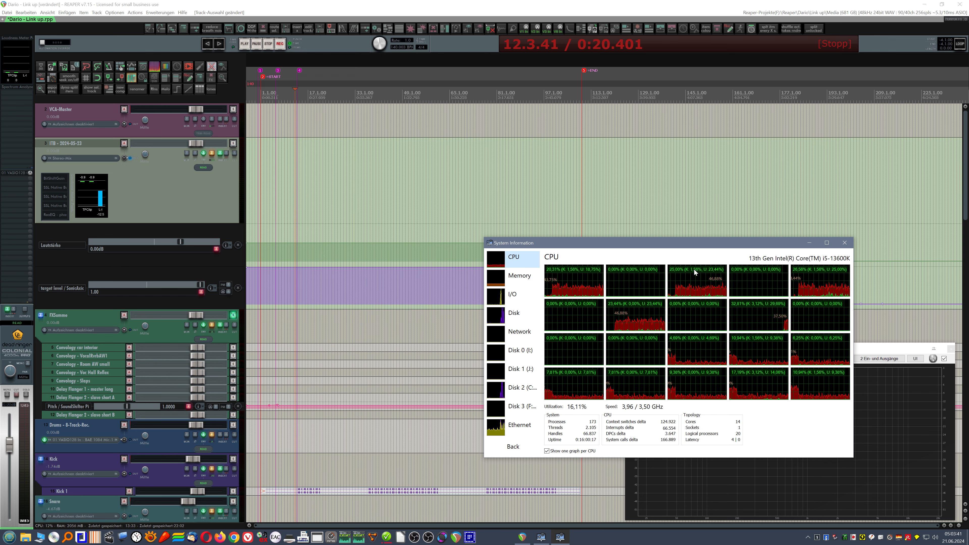
{"action": "mouse_move", "coordinate": [815, 295]}
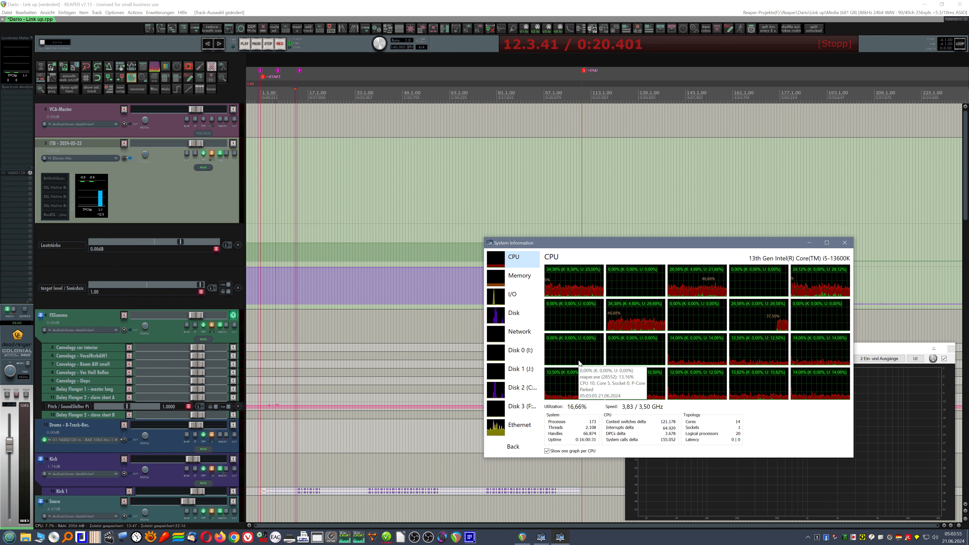
Bring System Informer's process list forward and look through the running processes for reaper.exe.
{"action": "left_click", "coordinate": [541, 537]}
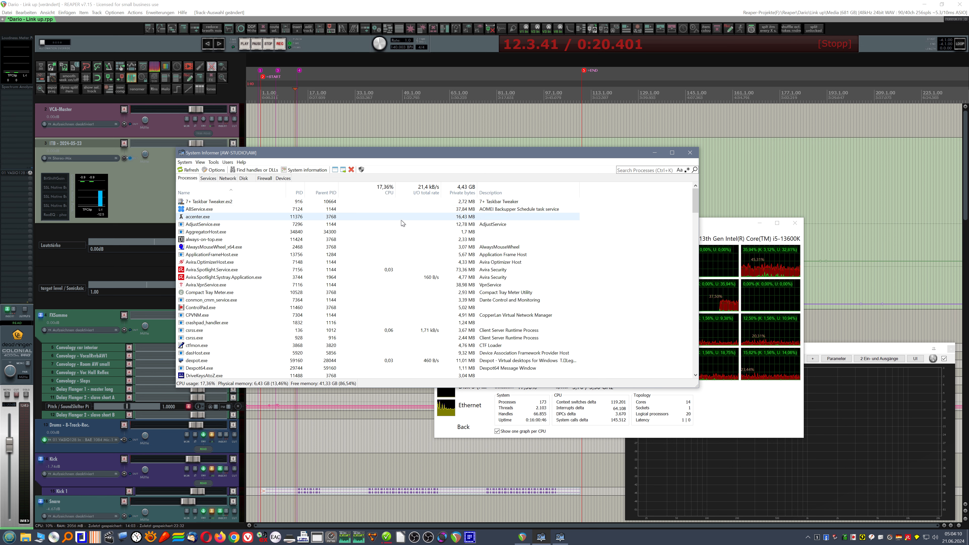
{"action": "mouse_move", "coordinate": [273, 205]}
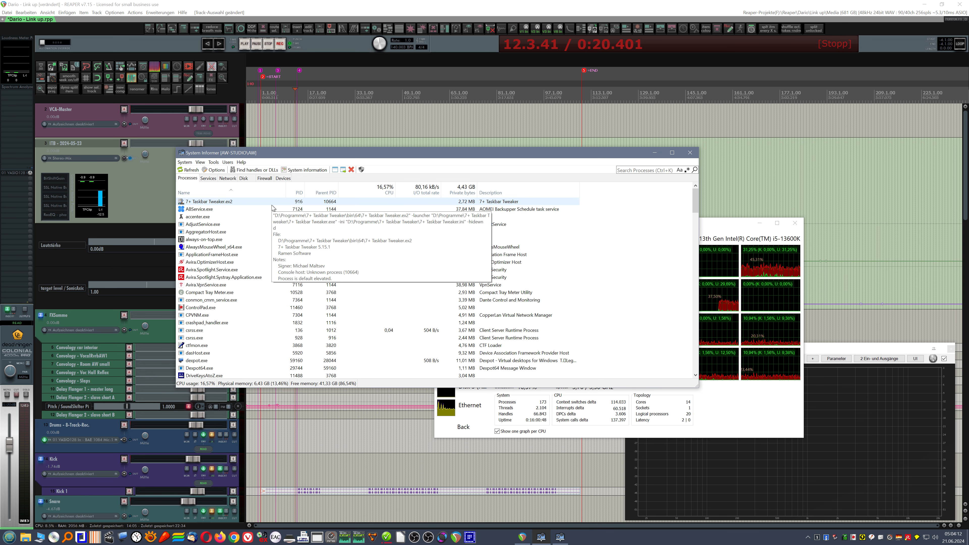
{"action": "mouse_move", "coordinate": [237, 295]}
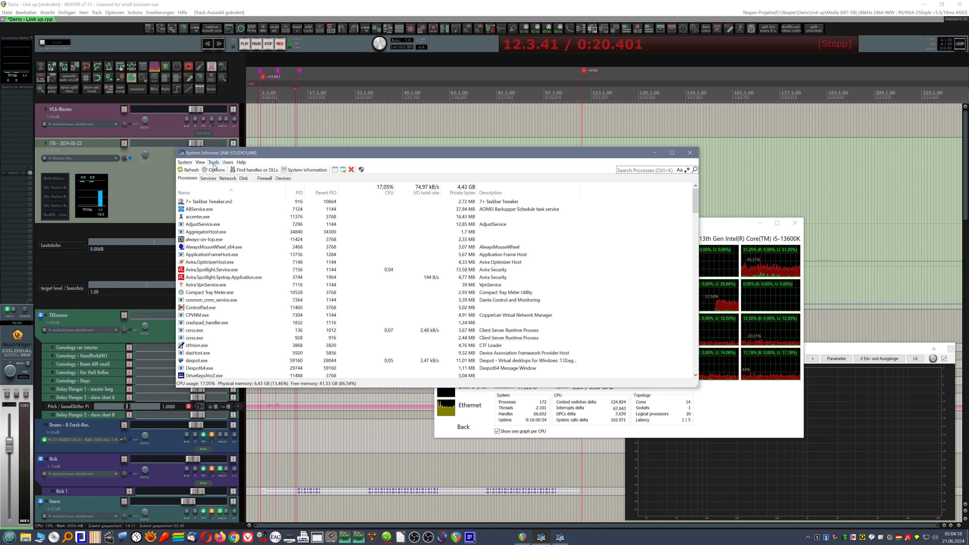
{"action": "mouse_move", "coordinate": [224, 323]}
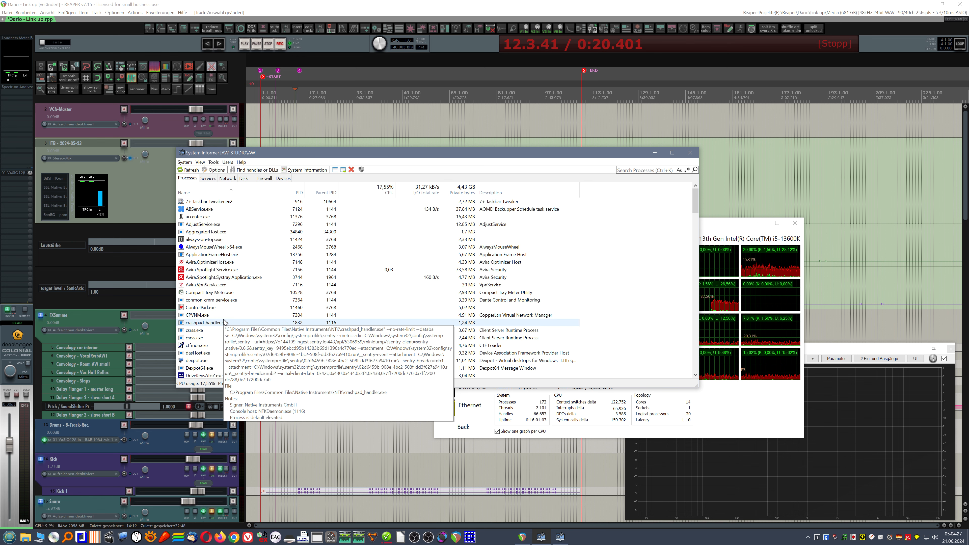
{"action": "scroll", "coordinate": [262, 299], "scroll_direction": "down", "scroll_amount": 5}
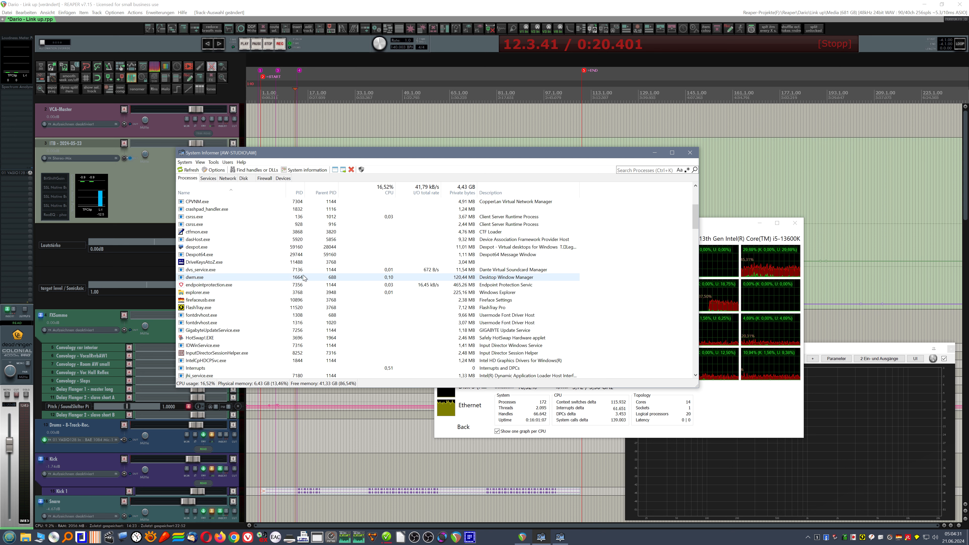
{"action": "mouse_move", "coordinate": [276, 322]}
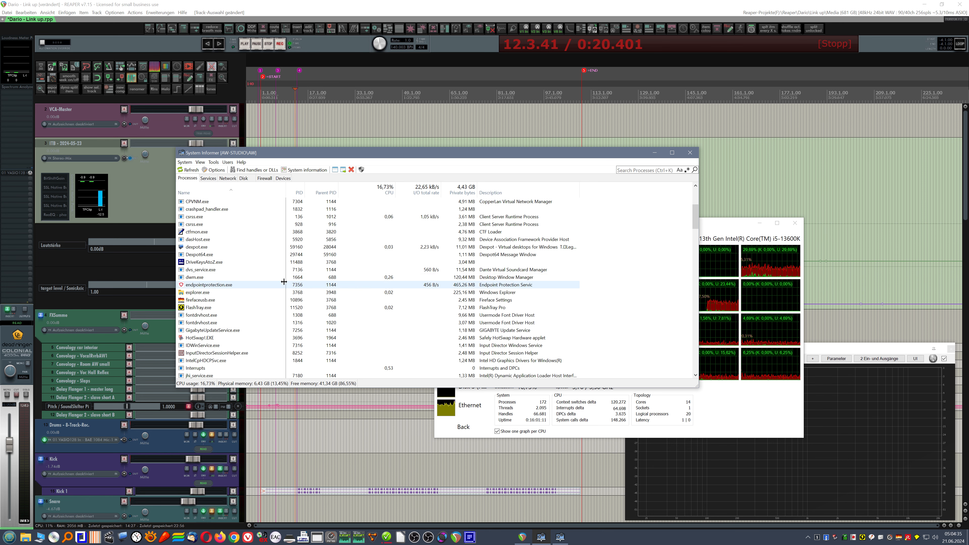
{"action": "scroll", "coordinate": [284, 281], "scroll_direction": "down", "scroll_amount": 3}
{"action": "scroll", "coordinate": [284, 281], "scroll_direction": "up", "scroll_amount": 3}
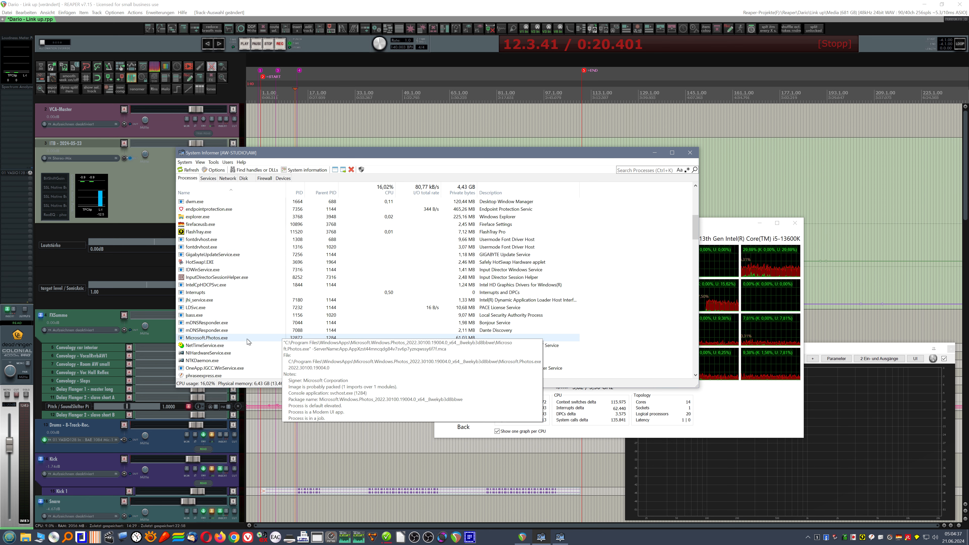
{"action": "scroll", "coordinate": [248, 327], "scroll_direction": "down", "scroll_amount": 5}
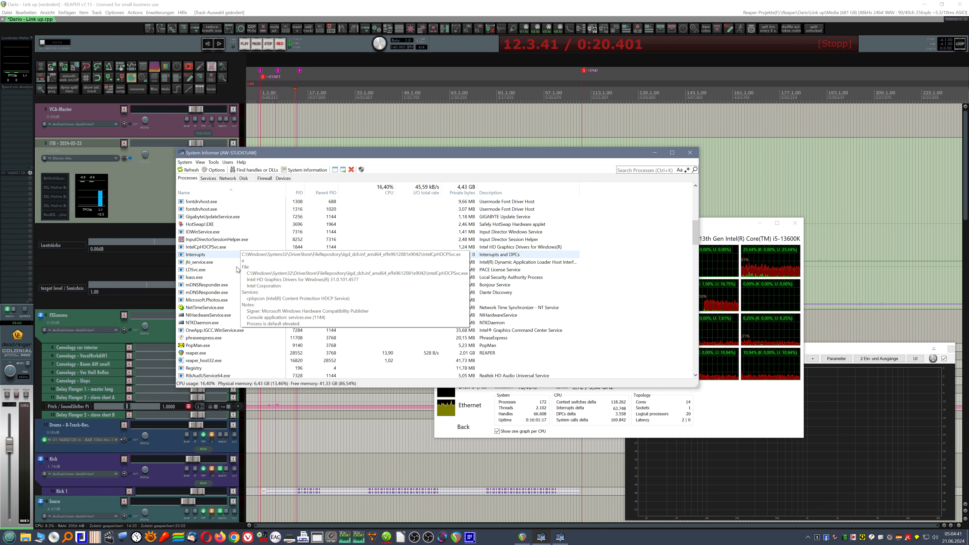
Review the CPU affinity settings of reaper.exe and accept them with CPU 0 to CPU 19 allowed.
{"action": "right_click", "coordinate": [194, 354]}
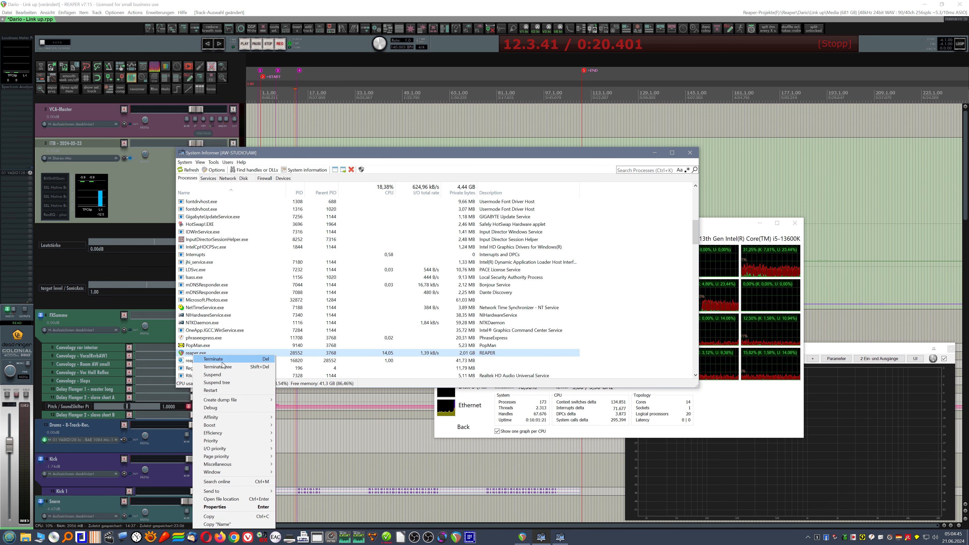
{"action": "mouse_move", "coordinate": [225, 419]}
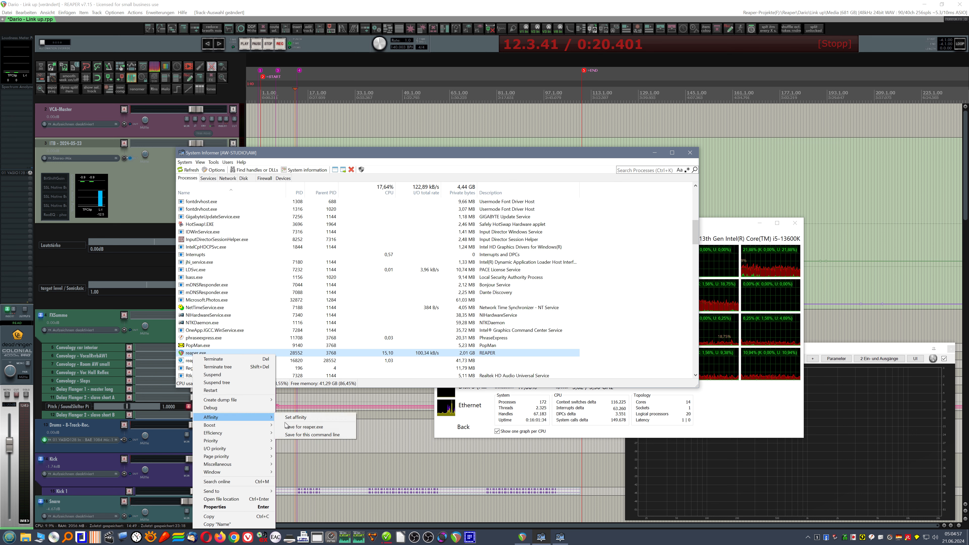
{"action": "left_click", "coordinate": [301, 420]}
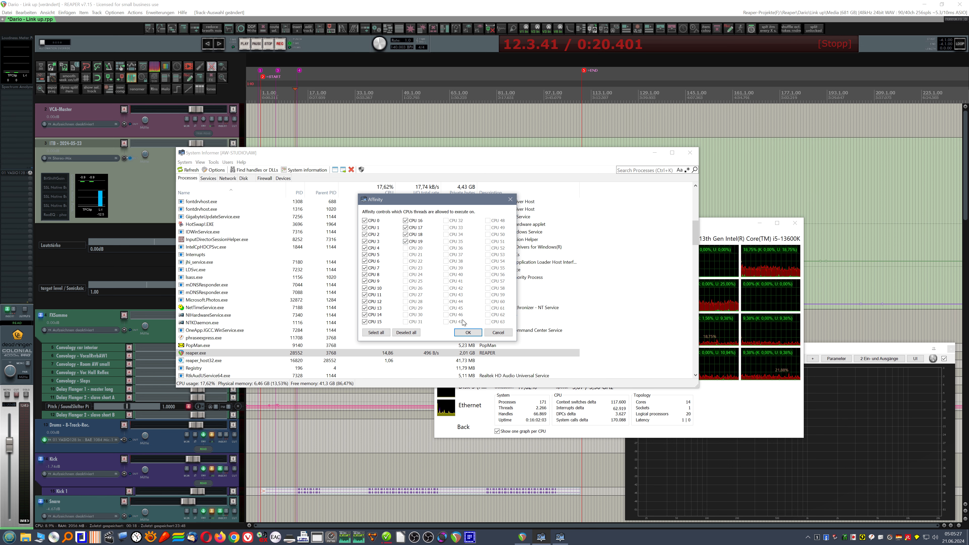
{"action": "left_click", "coordinate": [469, 333]}
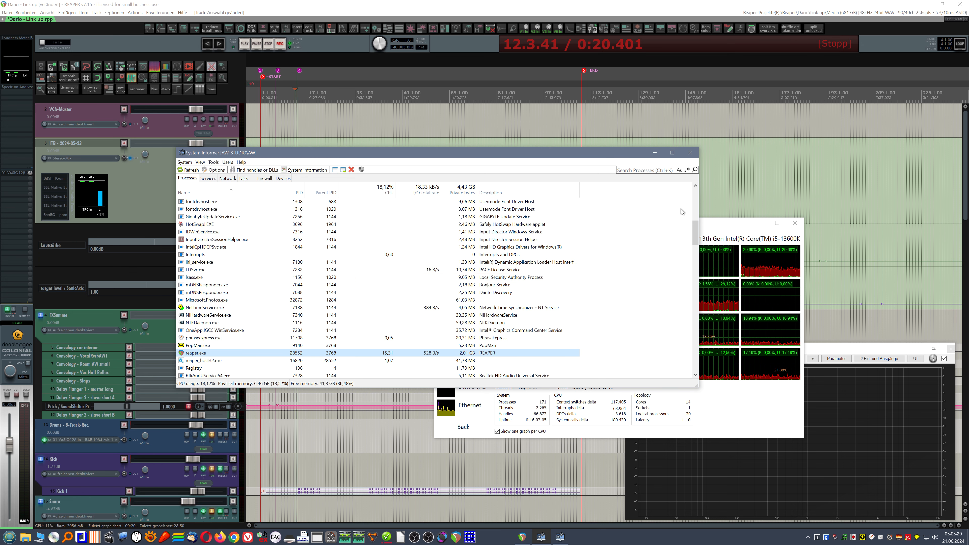
Check the per-CPU graphs again and review the processes listed below reaper.exe.
{"action": "left_click", "coordinate": [721, 228]}
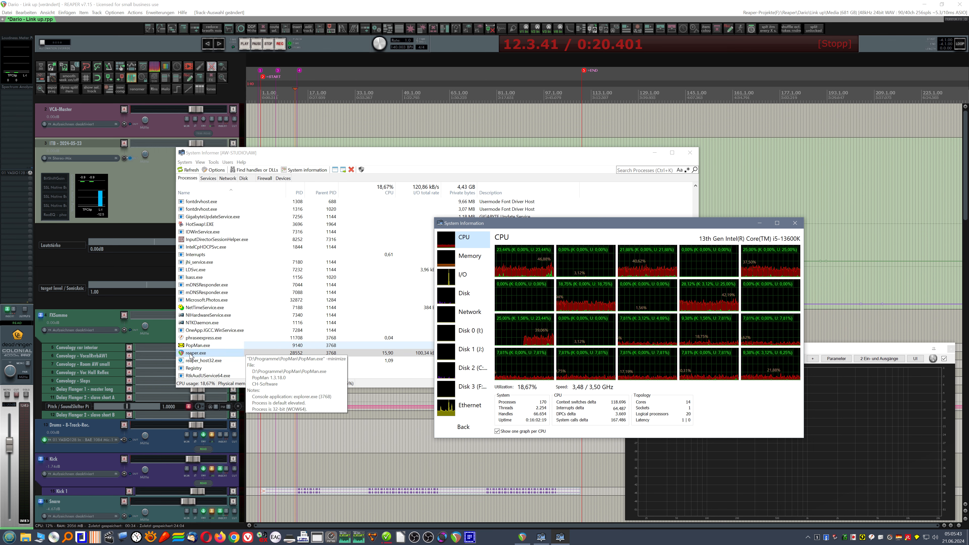
{"action": "scroll", "coordinate": [246, 325], "scroll_direction": "down", "scroll_amount": 2}
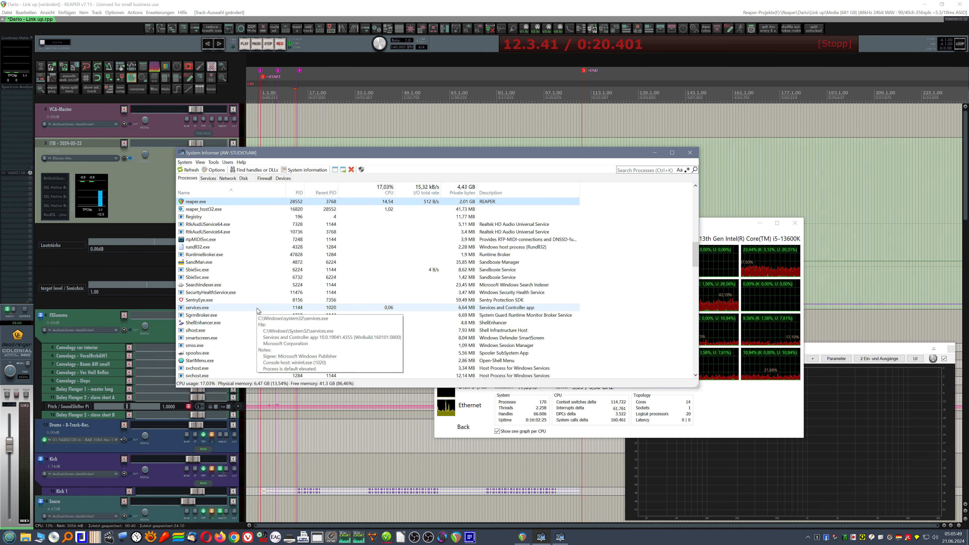
Launch the Vivaldi browser and locate its vivaldi.exe processes in System Informer's process list.
{"action": "scroll", "coordinate": [257, 310], "scroll_direction": "up", "scroll_amount": 10}
{"action": "scroll", "coordinate": [257, 309], "scroll_direction": "down", "scroll_amount": 10}
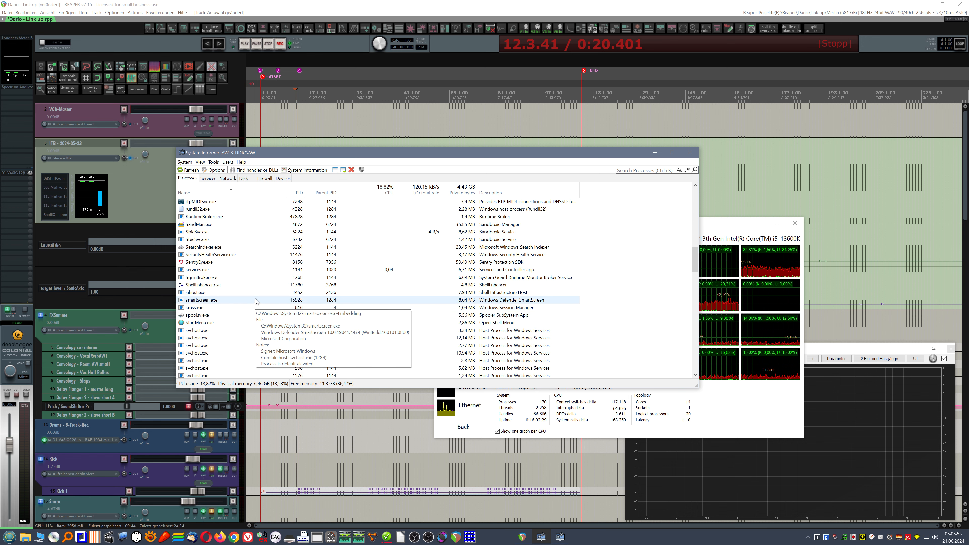
{"action": "scroll", "coordinate": [255, 301], "scroll_direction": "up", "scroll_amount": 3}
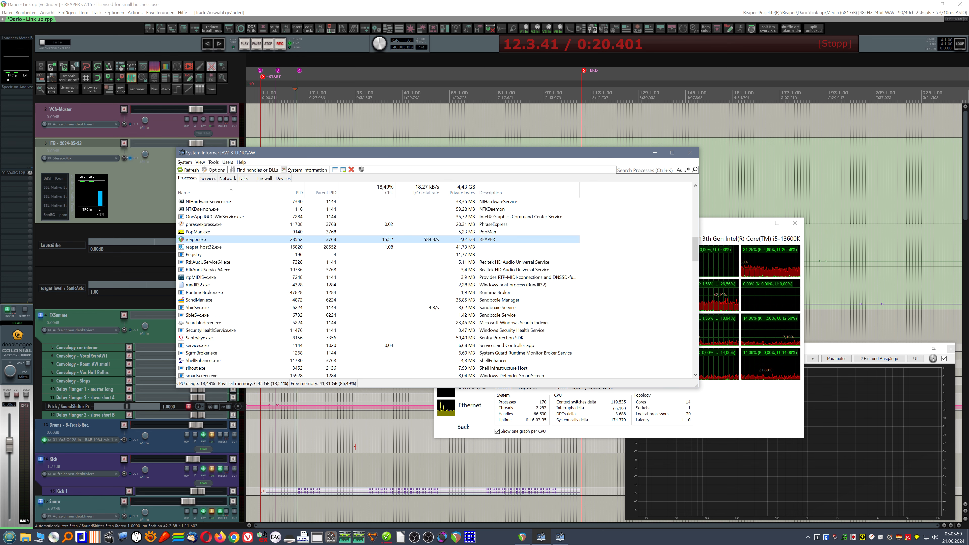
{"action": "left_click", "coordinate": [248, 539]}
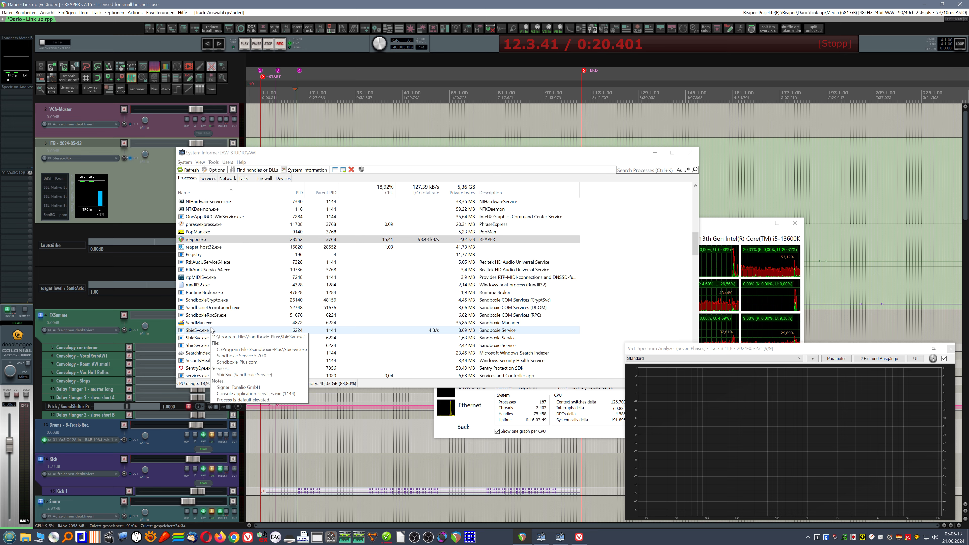
{"action": "scroll", "coordinate": [211, 330], "scroll_direction": "down", "scroll_amount": 20}
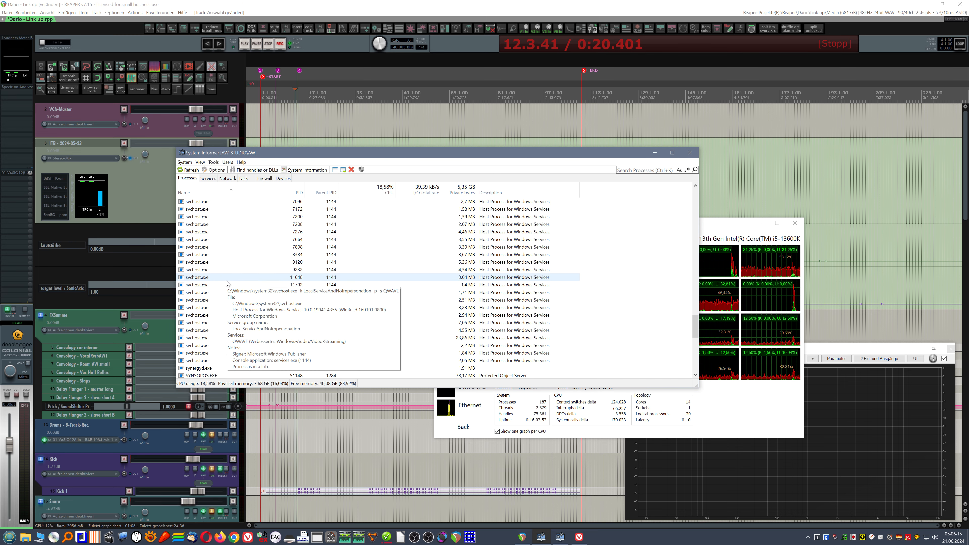
{"action": "scroll", "coordinate": [227, 283], "scroll_direction": "down", "scroll_amount": 15}
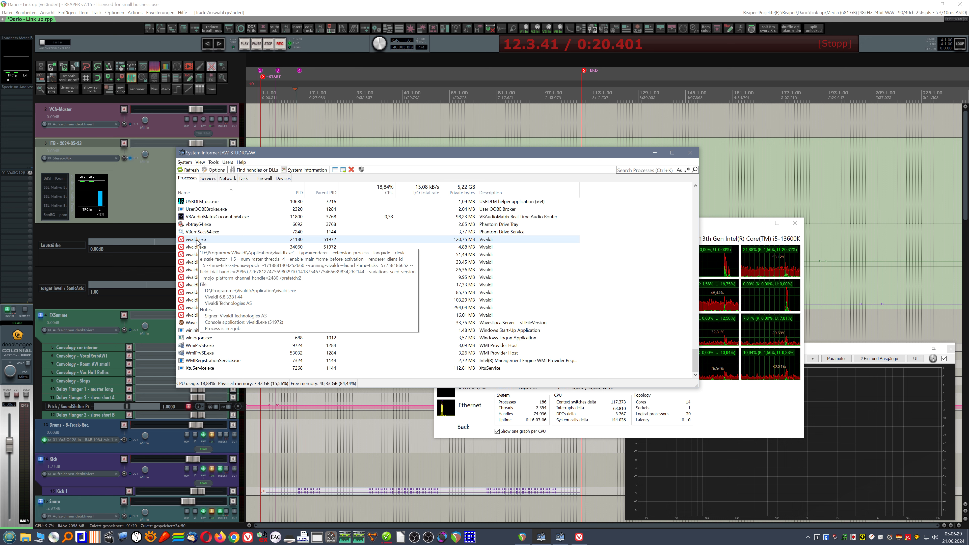
Check the affinity saving options of the first vivaldi.exe process and look at the other vivaldi.exe entries.
{"action": "right_click", "coordinate": [194, 242]}
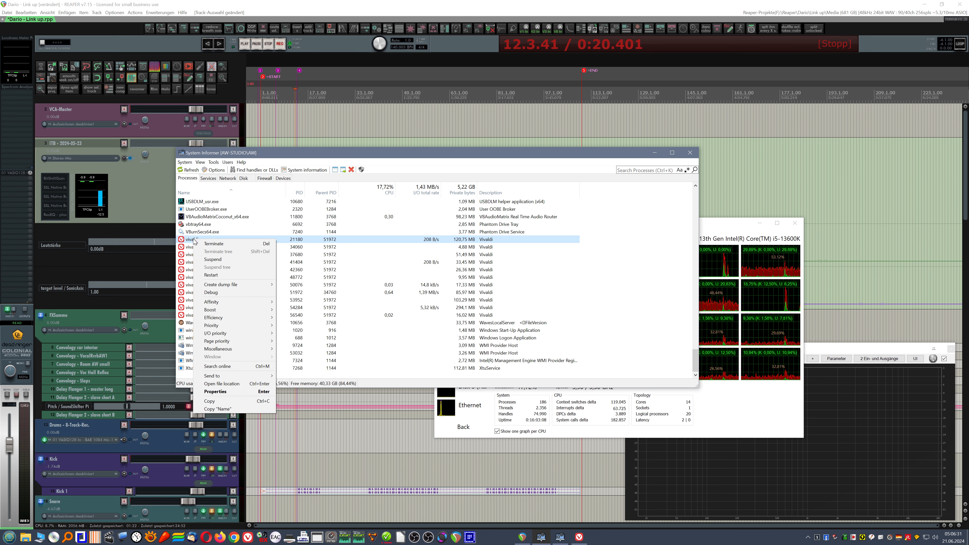
{"action": "mouse_move", "coordinate": [227, 302]}
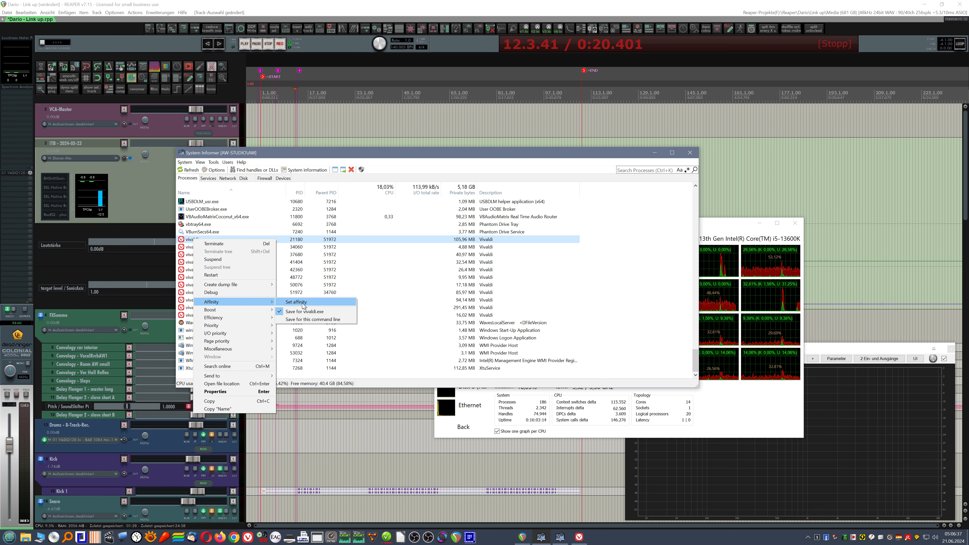
{"action": "left_click", "coordinate": [182, 248]}
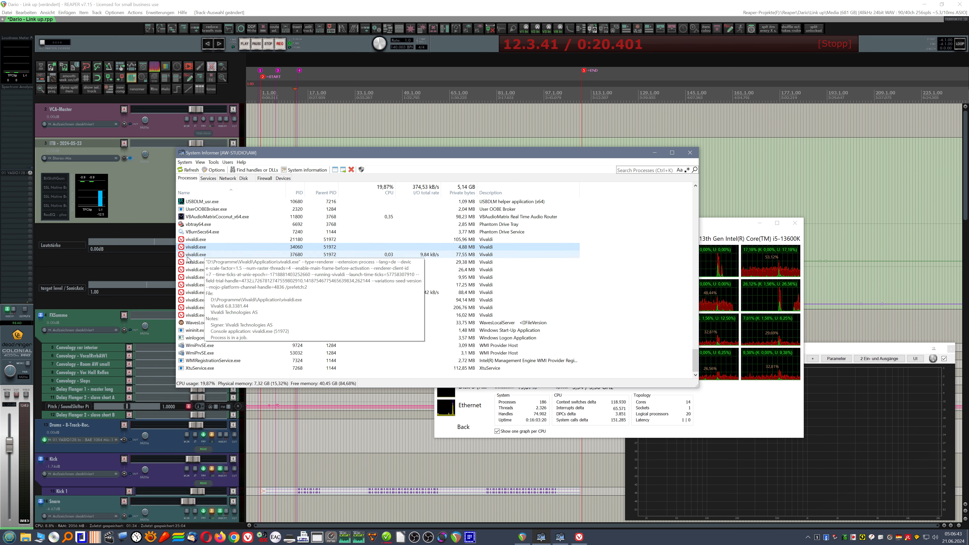
{"action": "left_click", "coordinate": [191, 257]}
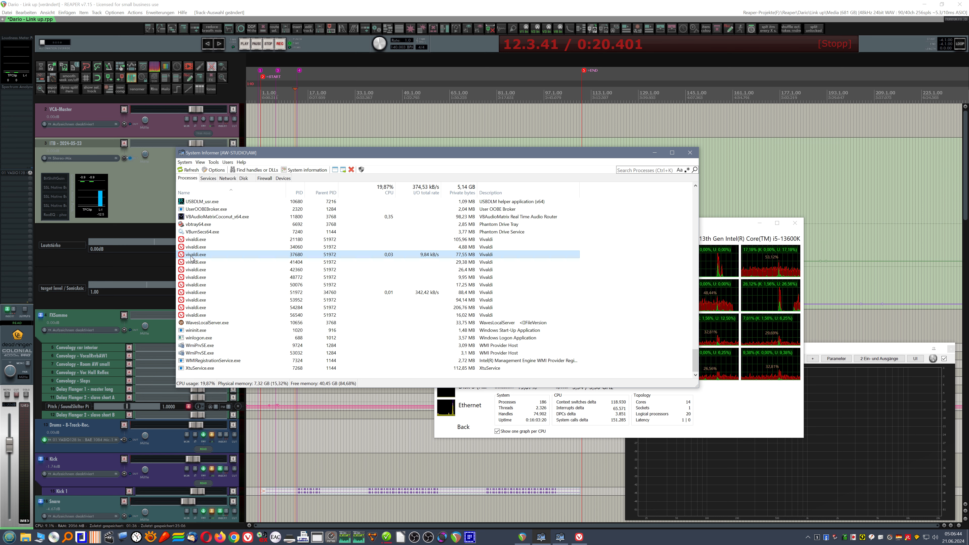
Compare the first vivaldi.exe process's affinity settings with the per-CPU graphs and accept them with CPU 1, 3, 5, 7, 9 and 11 allowed.
{"action": "right_click", "coordinate": [194, 238]}
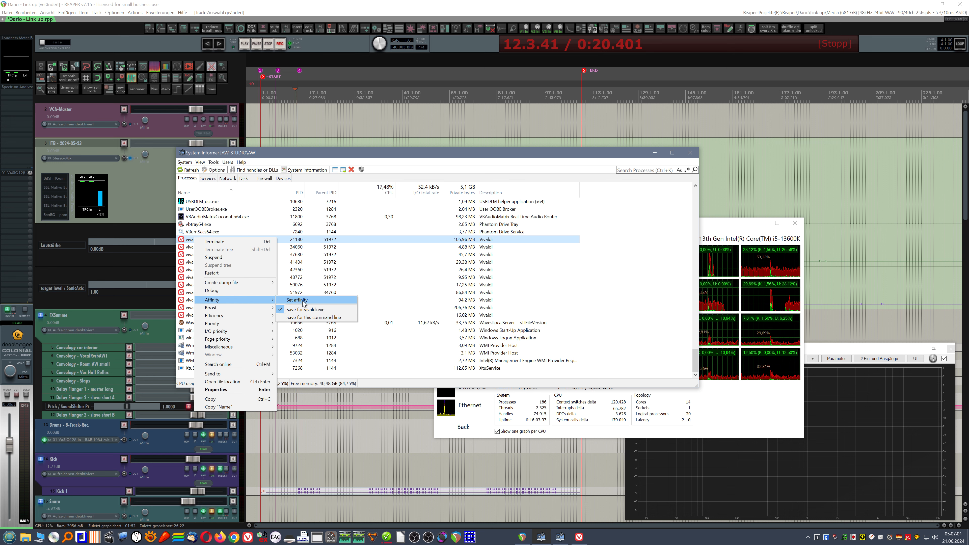
{"action": "left_click", "coordinate": [297, 300]}
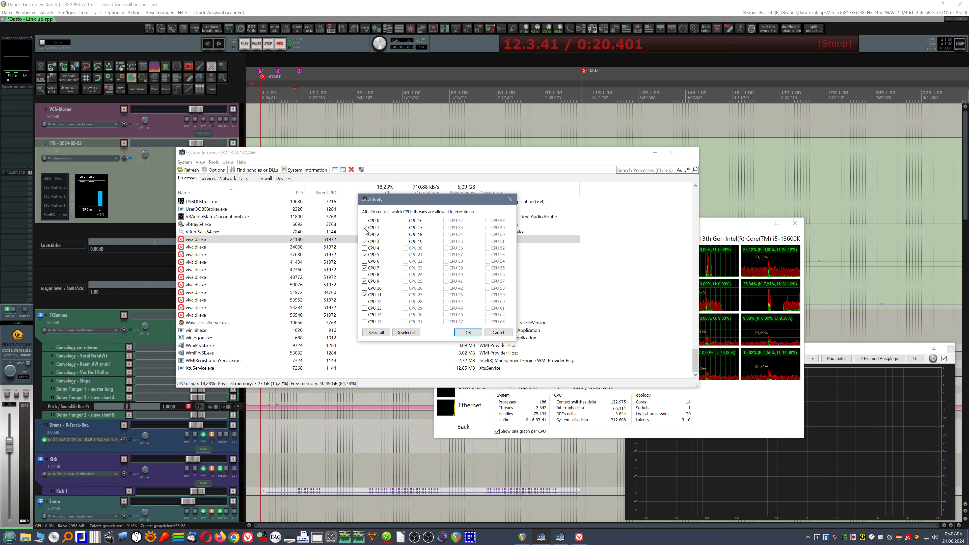
{"action": "left_click_drag", "start_coordinate": [706, 220], "coordinate": [754, 232]}
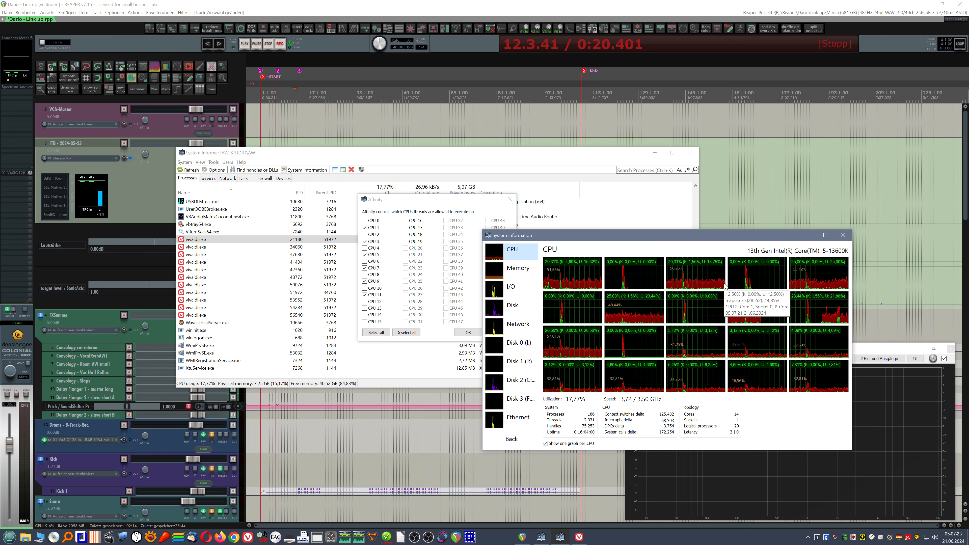
{"action": "left_click_drag", "start_coordinate": [413, 203], "coordinate": [342, 194]}
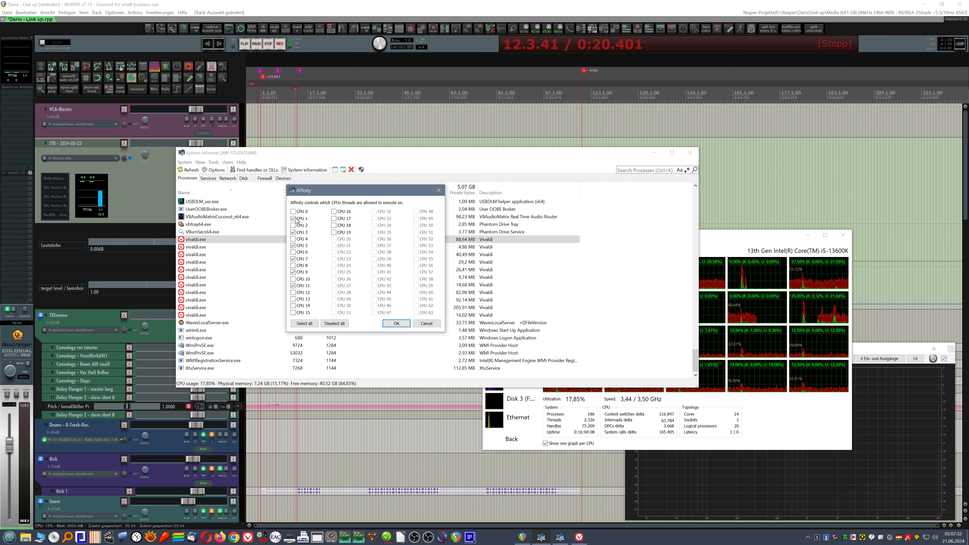
{"action": "left_click", "coordinate": [293, 245]}
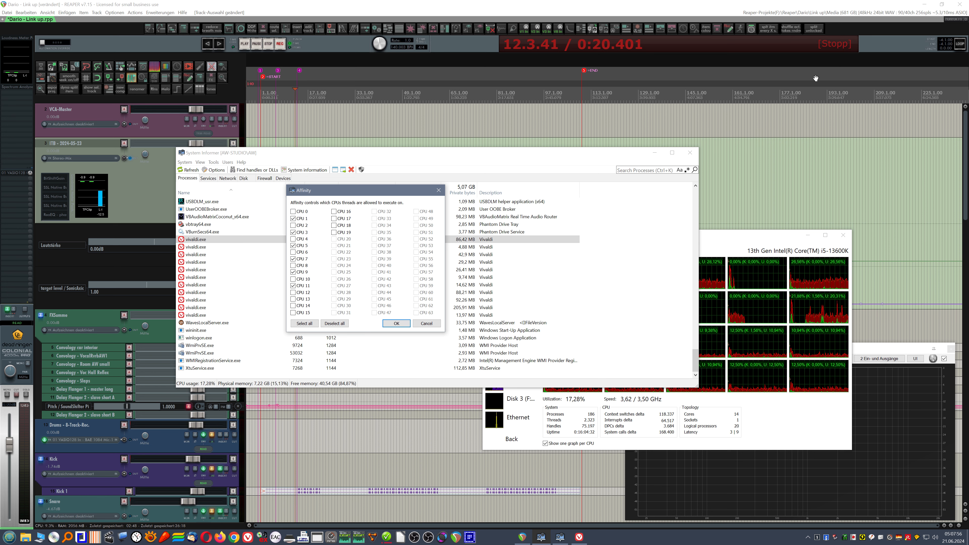
{"action": "left_click", "coordinate": [914, 24]}
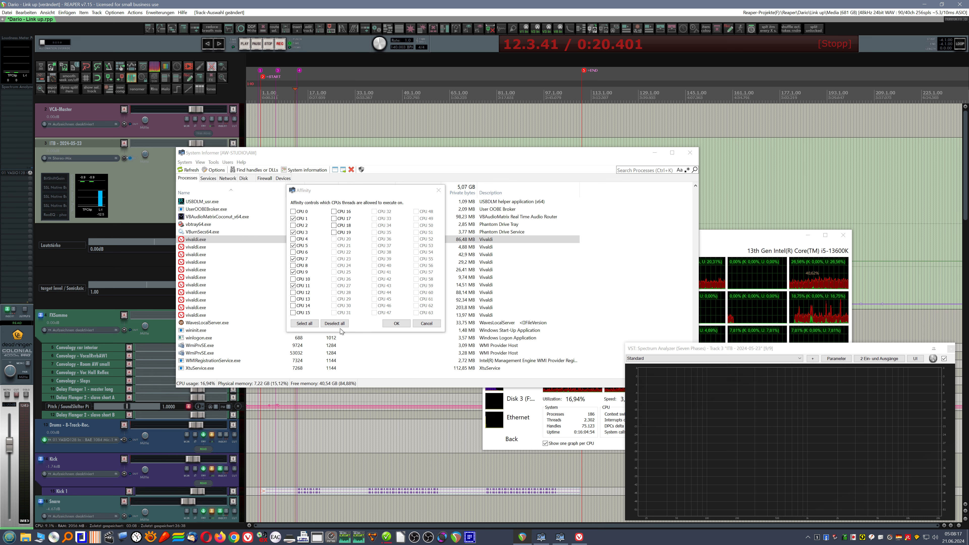
{"action": "left_click", "coordinate": [401, 325]}
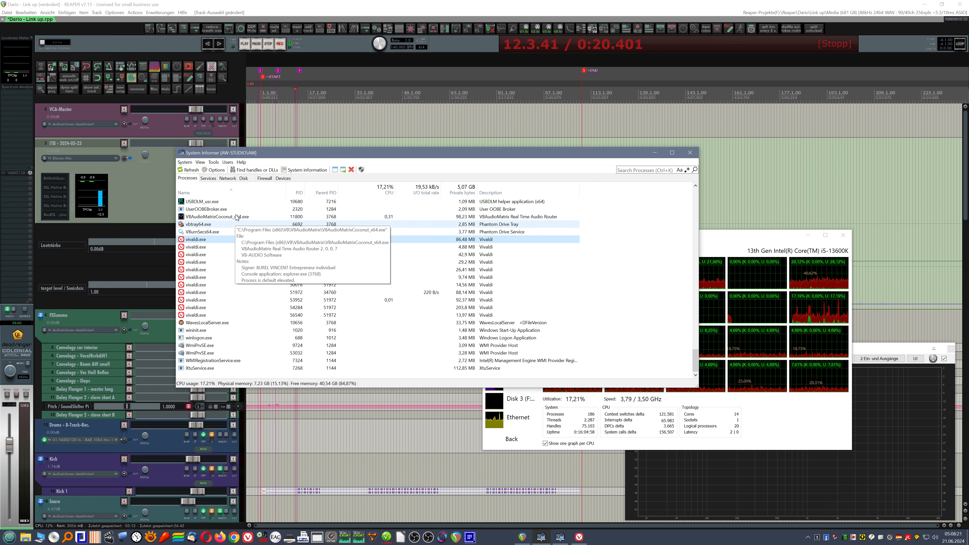
Set the affinity of VBAudioMatrixCoconut_x64.exe with CPU 0, 2, 4, 6, 8 and 10 disallowed and CPU 16 to CPU 19 allowed.
{"action": "left_click", "coordinate": [198, 224]}
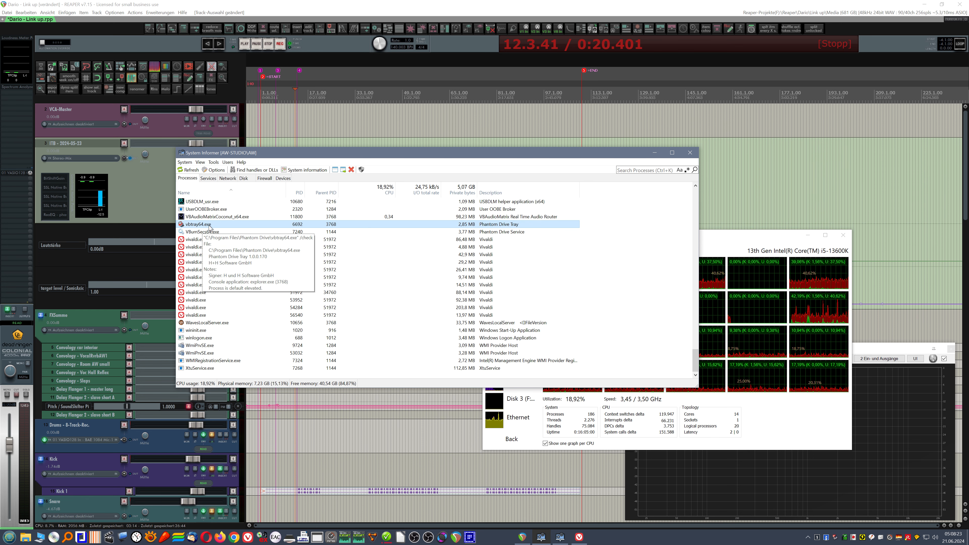
{"action": "left_click", "coordinate": [194, 218]}
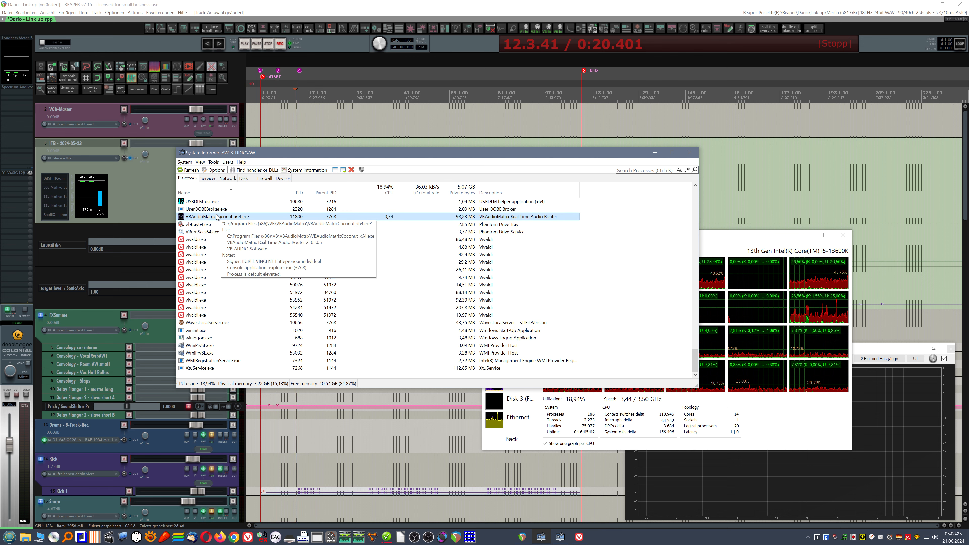
{"action": "right_click", "coordinate": [205, 220]}
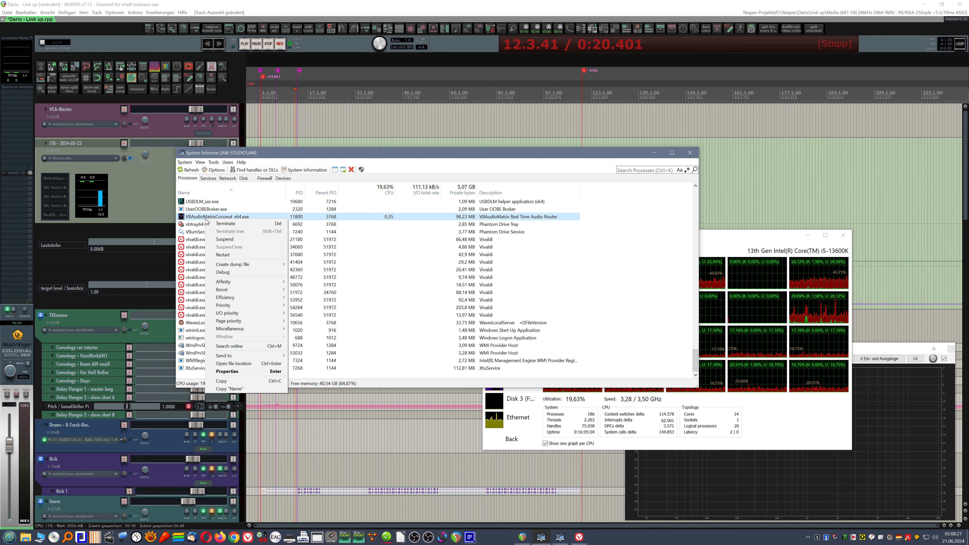
{"action": "mouse_move", "coordinate": [235, 282]}
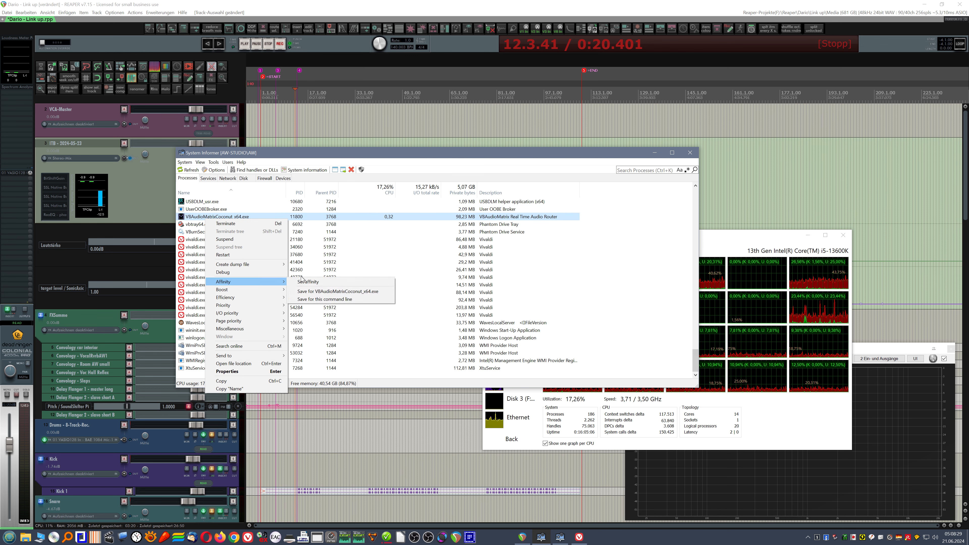
{"action": "left_click", "coordinate": [309, 283]}
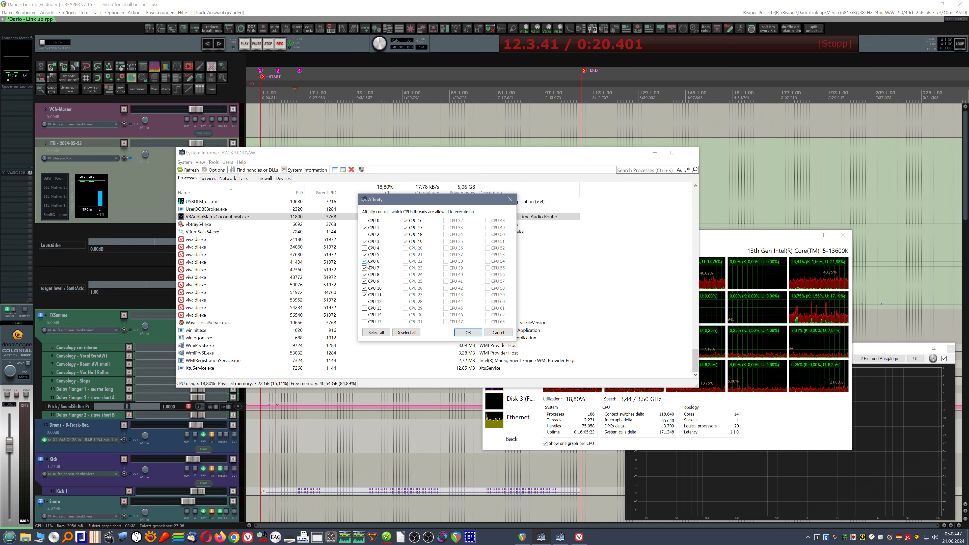
{"action": "left_click", "coordinate": [365, 275]}
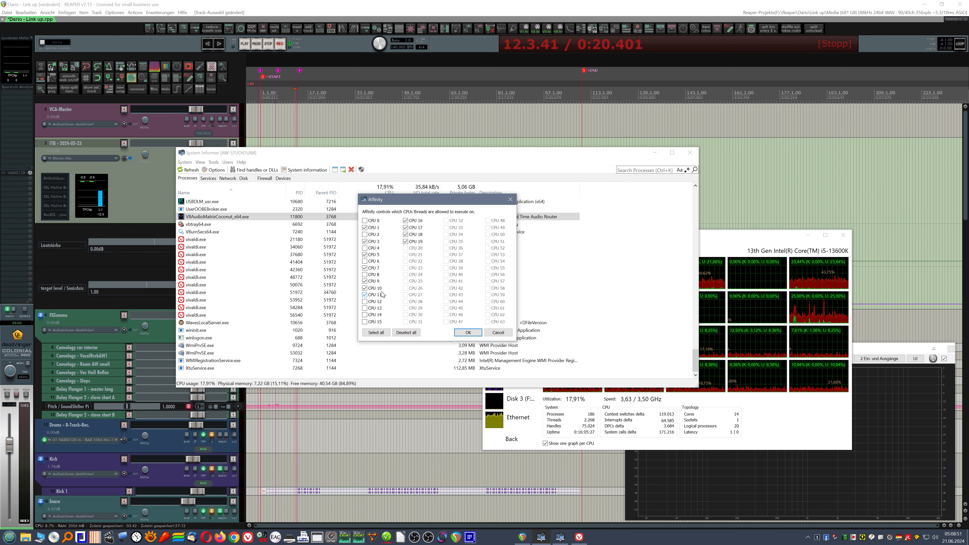
{"action": "left_click", "coordinate": [365, 288]}
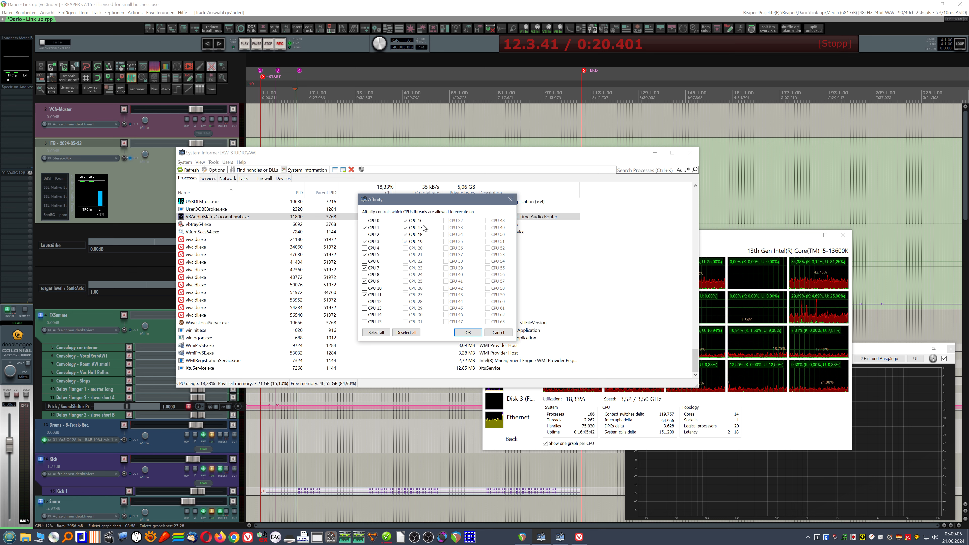
{"action": "left_click", "coordinate": [468, 332]}
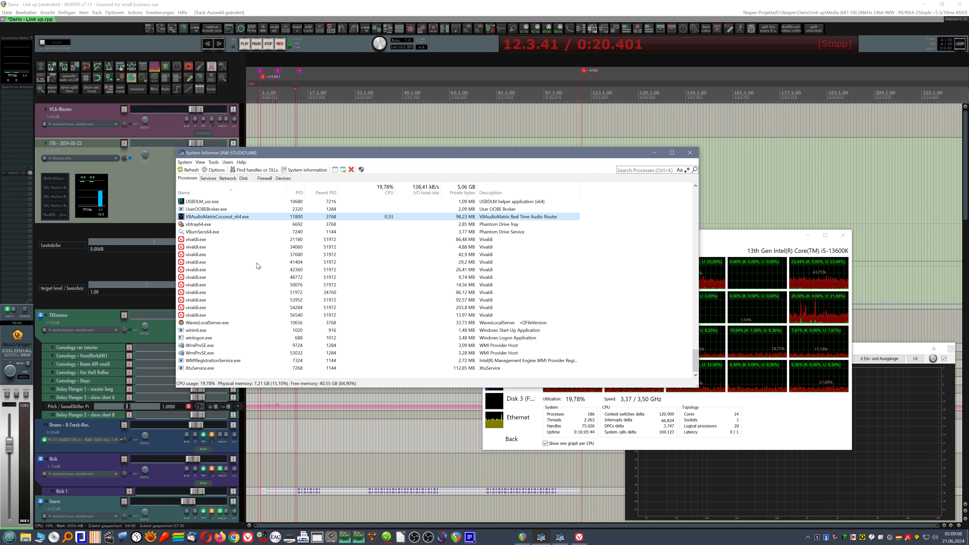
Check the affinity saving options of VBAudioMatrixCoconut_x64.exe.
{"action": "right_click", "coordinate": [217, 217]}
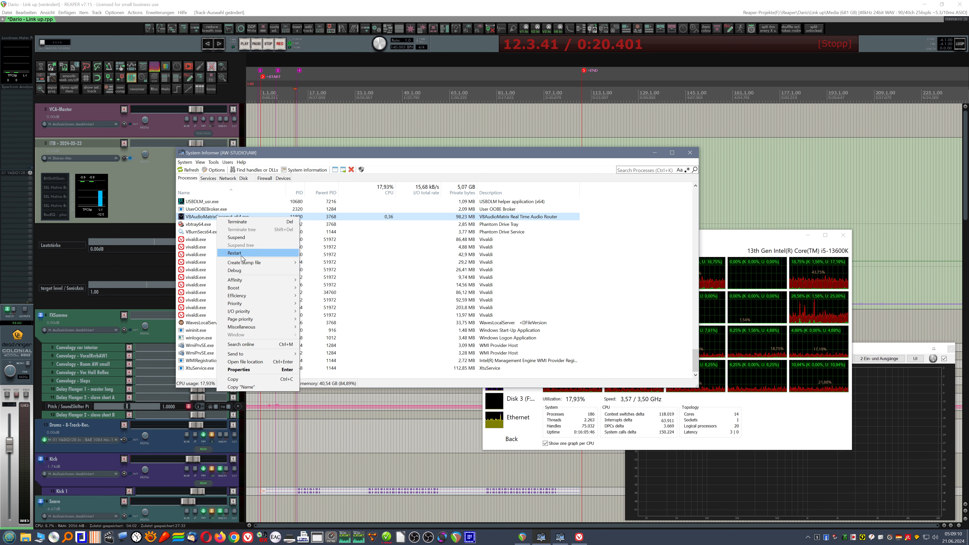
{"action": "mouse_move", "coordinate": [280, 280]}
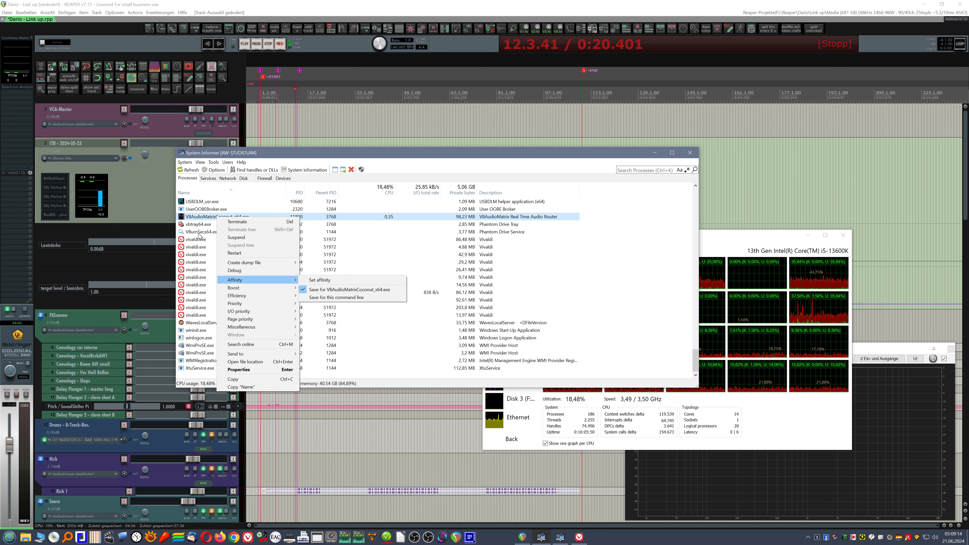
{"action": "left_click", "coordinate": [197, 225]}
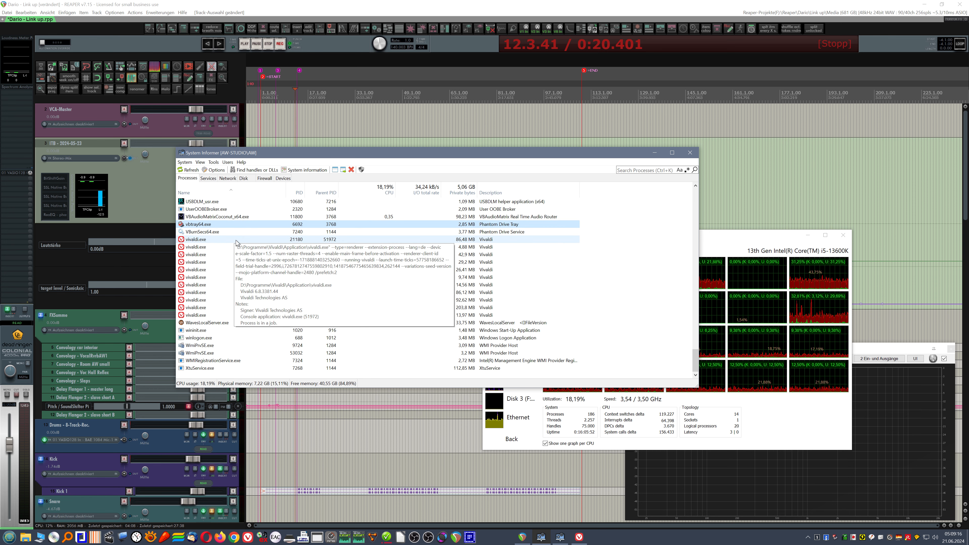
Sort the process list by CPU load in descending order and examine the most active processes.
{"action": "scroll", "coordinate": [244, 244], "scroll_direction": "up", "scroll_amount": 15}
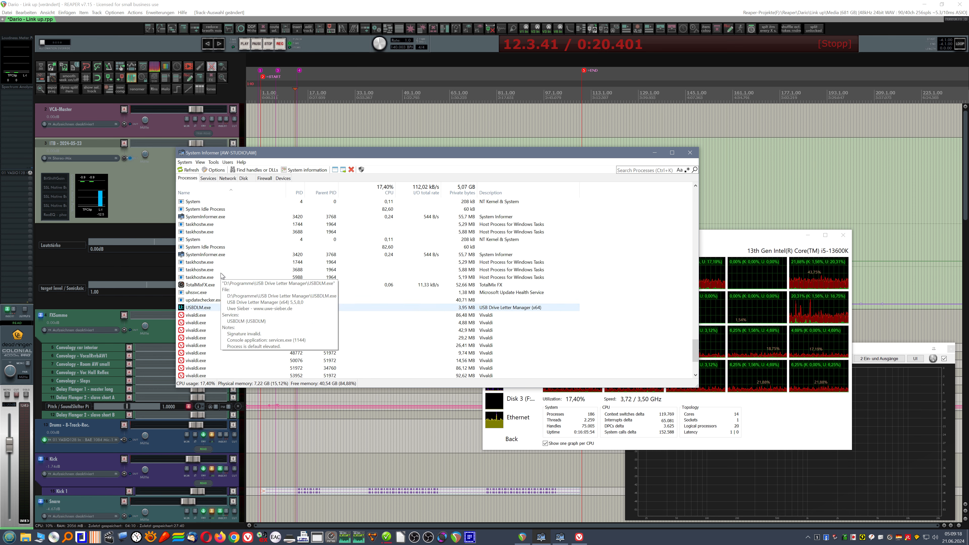
{"action": "scroll", "coordinate": [260, 225], "scroll_direction": "up", "scroll_amount": 8}
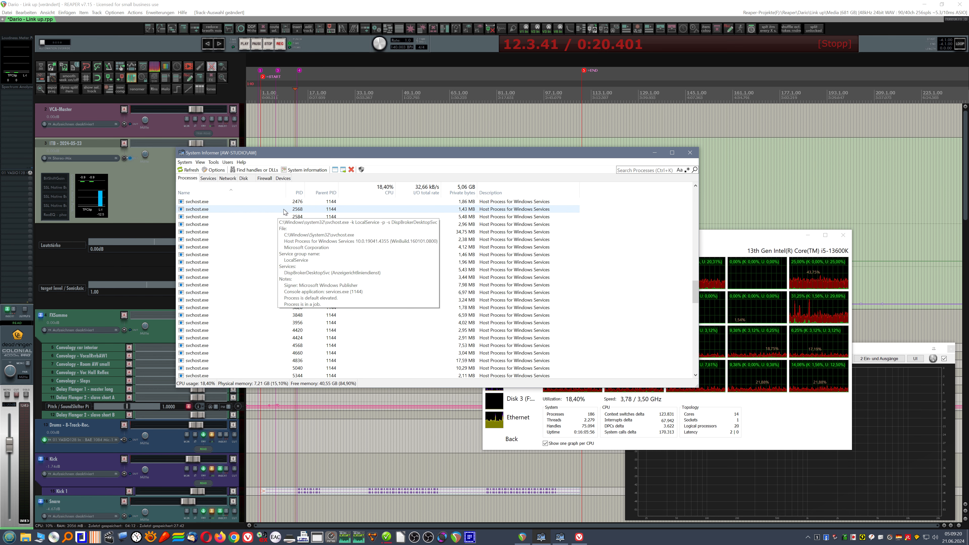
{"action": "left_click", "coordinate": [385, 193]}
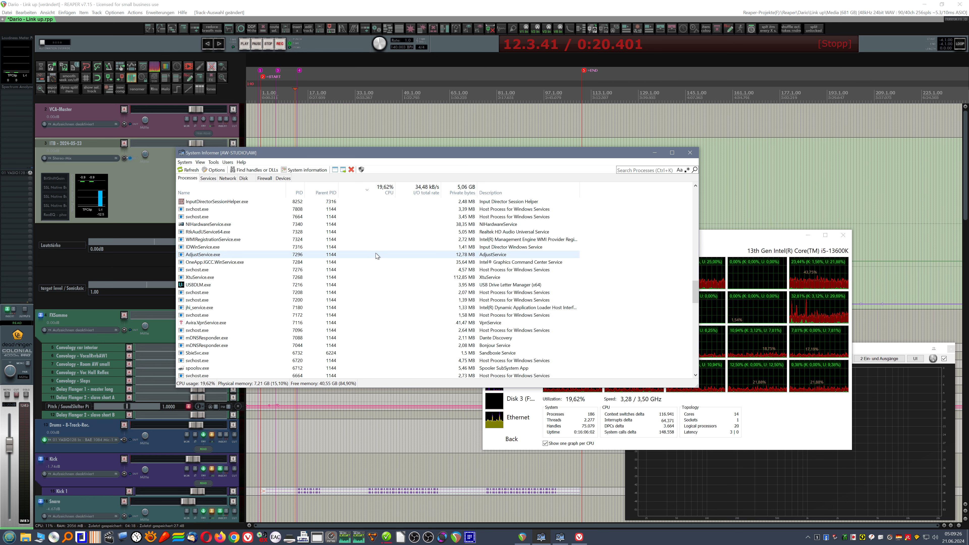
{"action": "scroll", "coordinate": [376, 253], "scroll_direction": "up", "scroll_amount": 20}
{"action": "scroll", "coordinate": [376, 253], "scroll_direction": "up", "scroll_amount": 10}
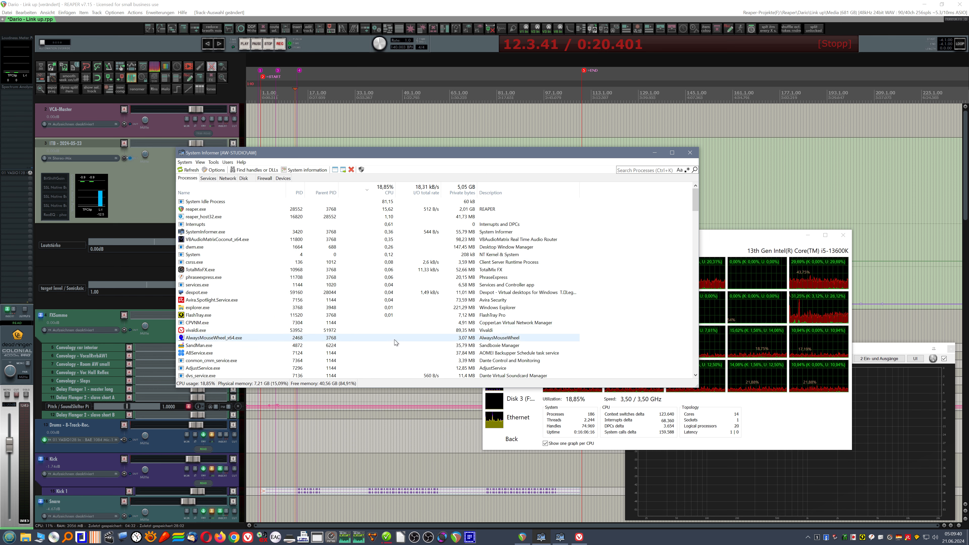
Sort the process list by name and review the CPU affinity settings of explorer.exe, leaving them as they are.
{"action": "right_click", "coordinate": [197, 304]}
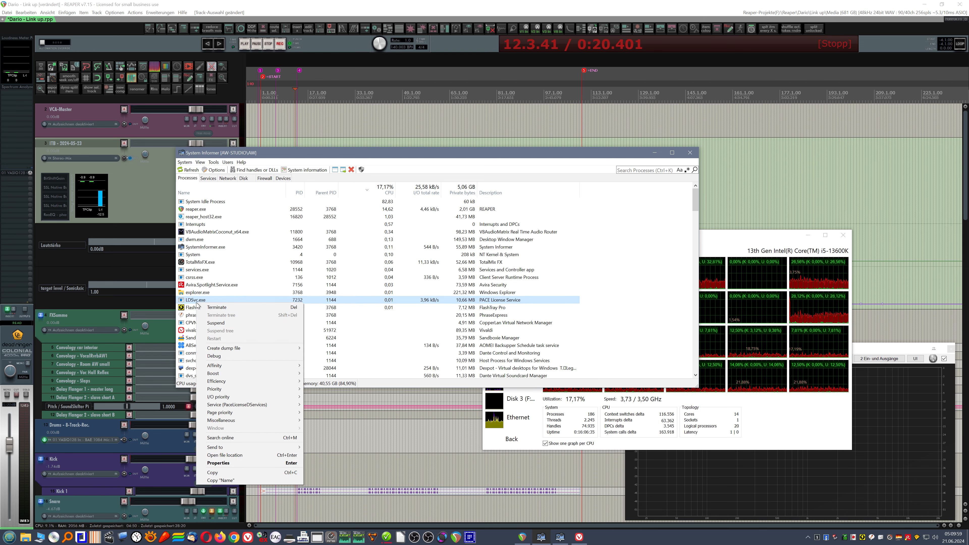
{"action": "left_click", "coordinate": [201, 193]}
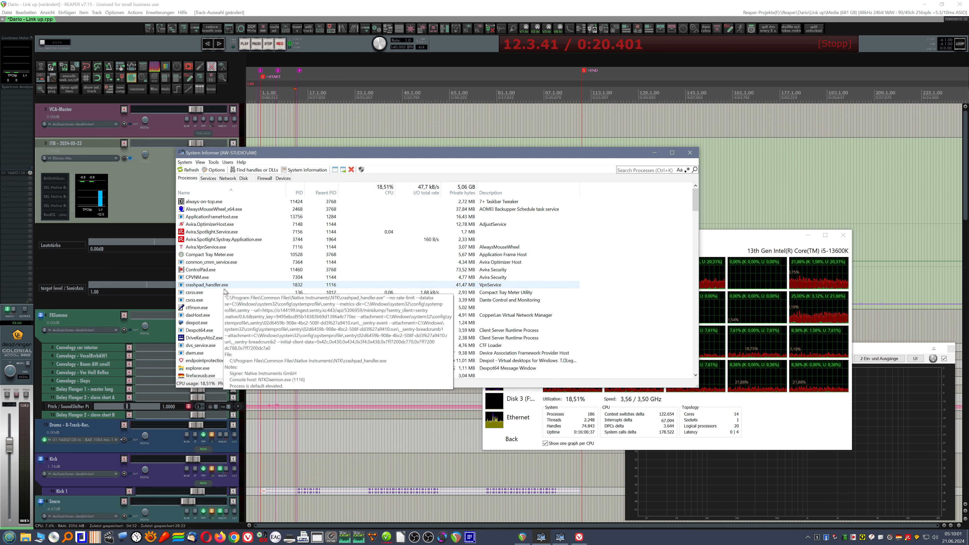
{"action": "scroll", "coordinate": [221, 294], "scroll_direction": "up", "scroll_amount": 3}
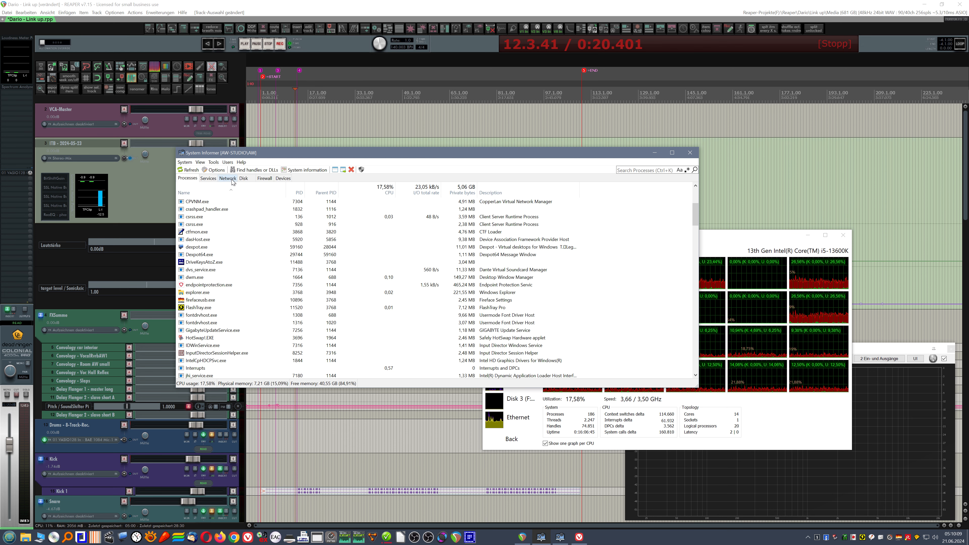
{"action": "right_click", "coordinate": [207, 293]}
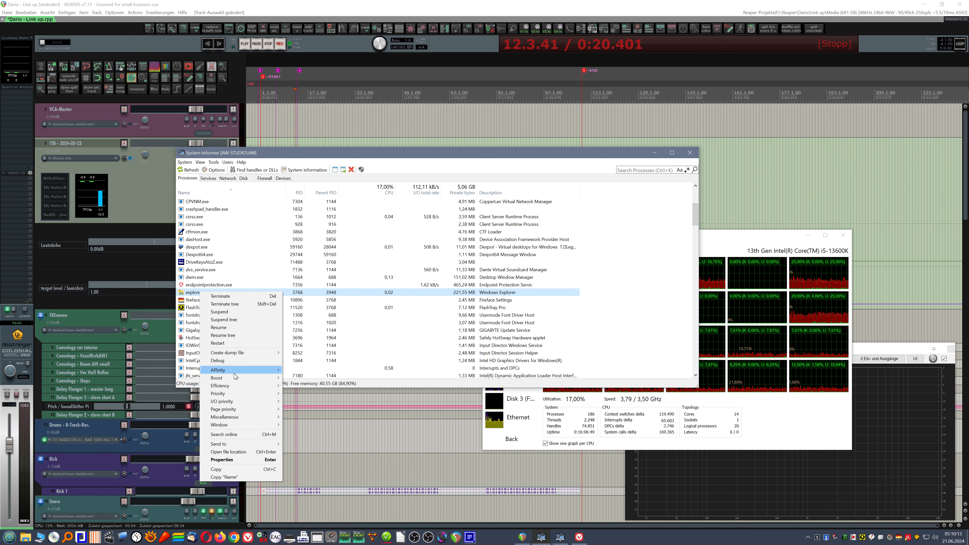
{"action": "mouse_move", "coordinate": [252, 370]}
{"action": "left_click", "coordinate": [302, 370]}
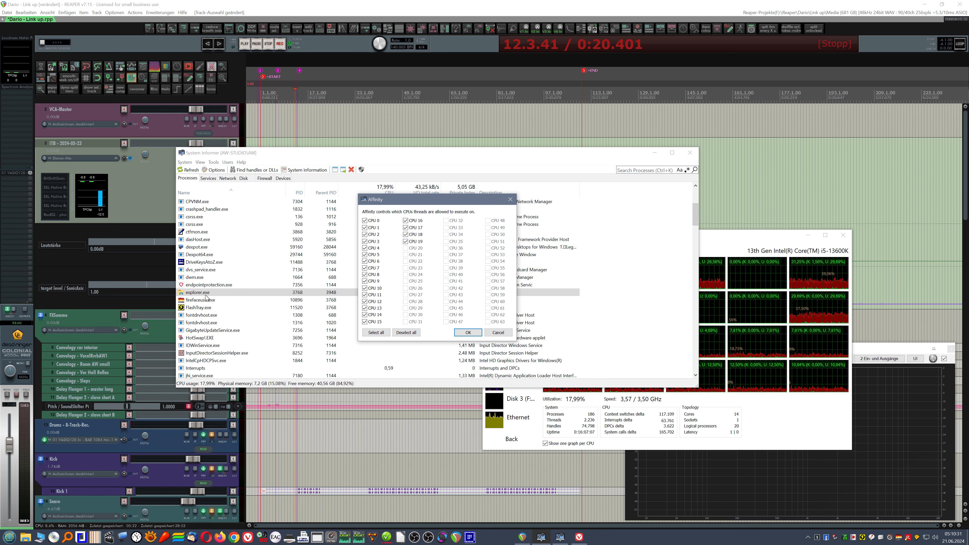
{"action": "key", "text": "Escape"}
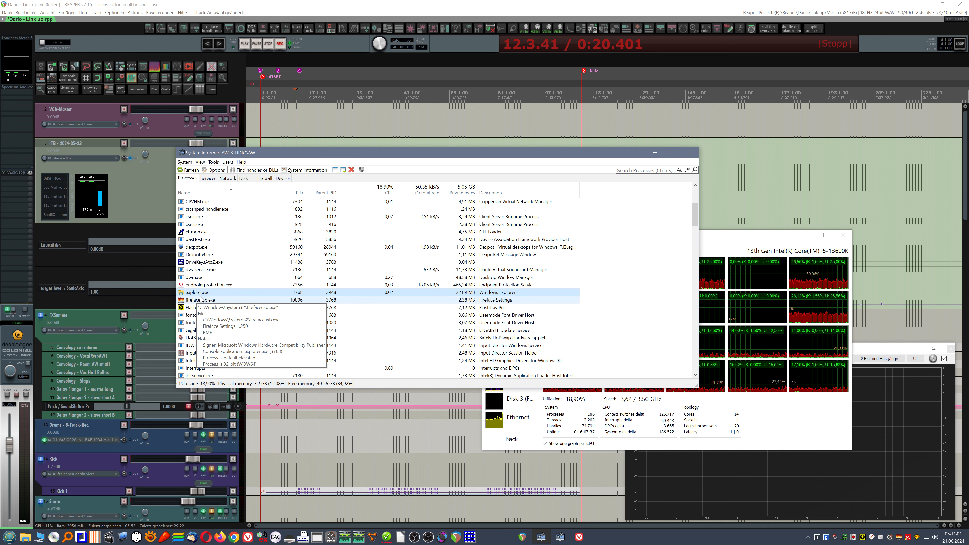
Sort the process list by CPU load in descending order and select Avira.Spotlight.Service.exe.
{"action": "left_click", "coordinate": [384, 190]}
{"action": "scroll", "coordinate": [379, 234], "scroll_direction": "up", "scroll_amount": 5}
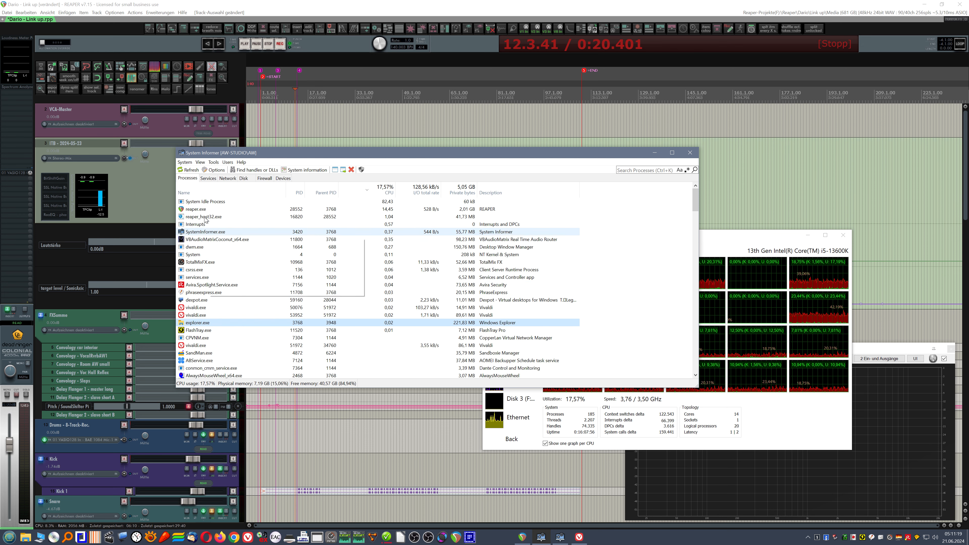
{"action": "left_click", "coordinate": [216, 299]}
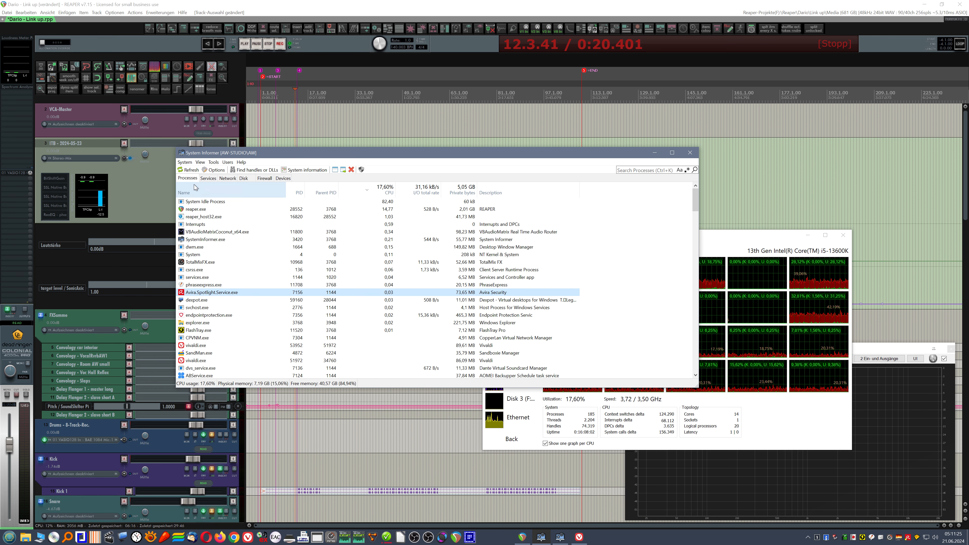
Sort the process list by name and turn on affinity saving for Avira.Spotlight.Service.exe.
{"action": "left_click", "coordinate": [203, 192]}
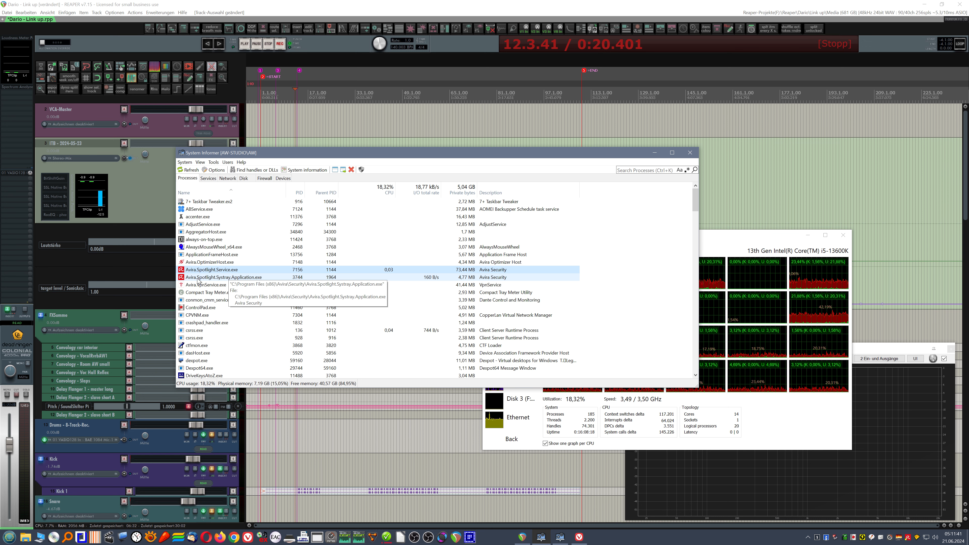
{"action": "right_click", "coordinate": [197, 269]}
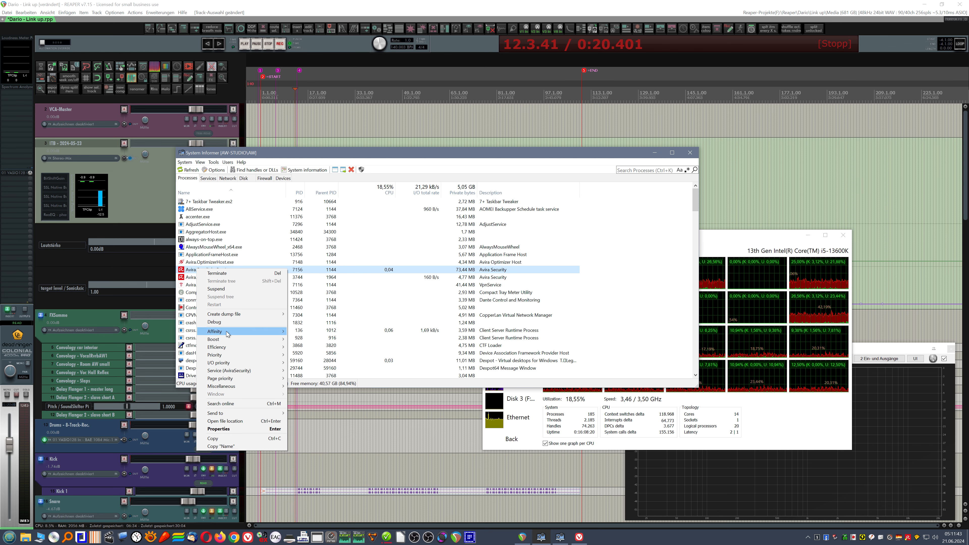
{"action": "mouse_move", "coordinate": [226, 331]}
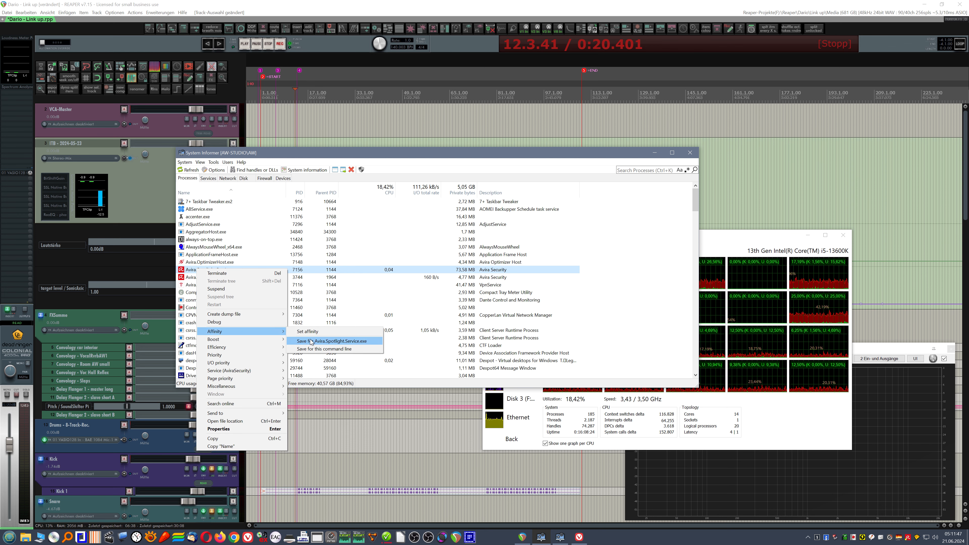
{"action": "left_click", "coordinate": [329, 341]}
Set the affinity of Avira.Spotlight.Service.exe with CPU 1, 3, 5, 7, 9, 11 and CPU 16 to CPU 19 allowed.
{"action": "right_click", "coordinate": [211, 269]}
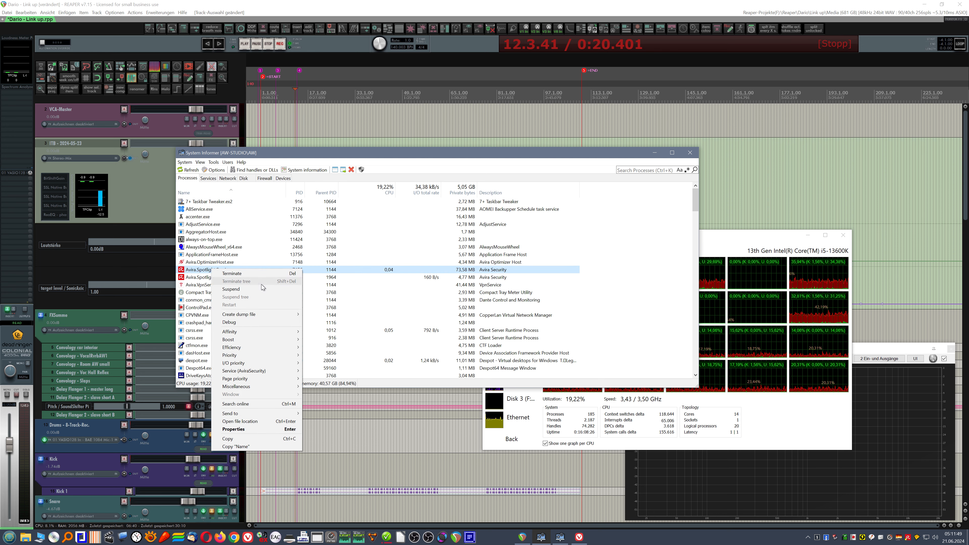
{"action": "mouse_move", "coordinate": [254, 333]}
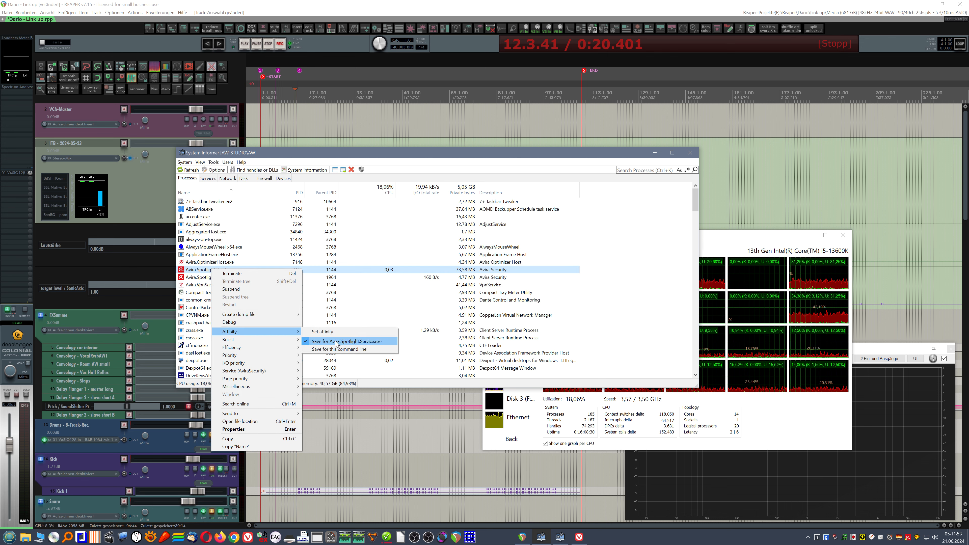
{"action": "left_click", "coordinate": [323, 330]}
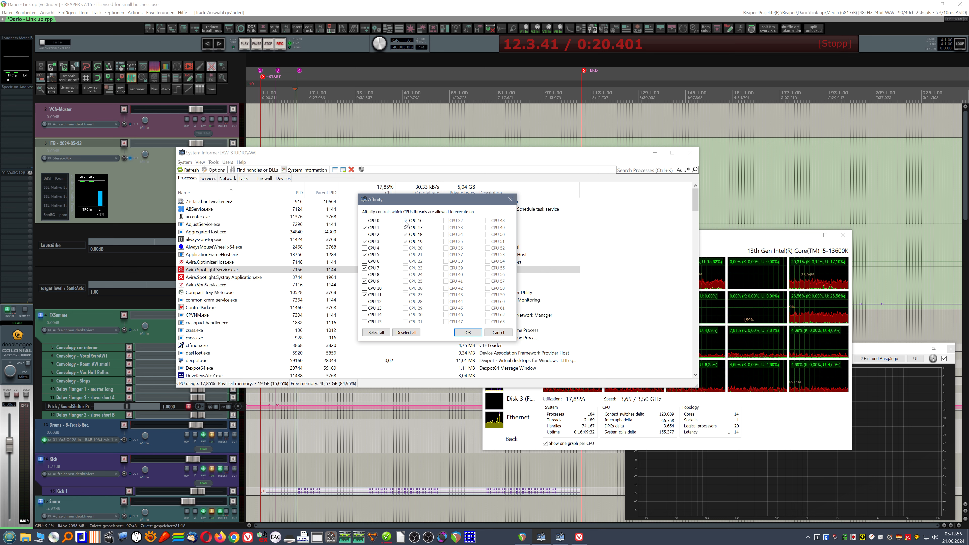
{"action": "left_click", "coordinate": [406, 241]}
Review the affinity settings of Avira.Spotlight.Systray.Application.exe and accept them with CPU 1, 3, 5, 7, 9, 11 and 16 to 19 allowed.
{"action": "right_click", "coordinate": [209, 277]}
{"action": "right_click", "coordinate": [214, 277]}
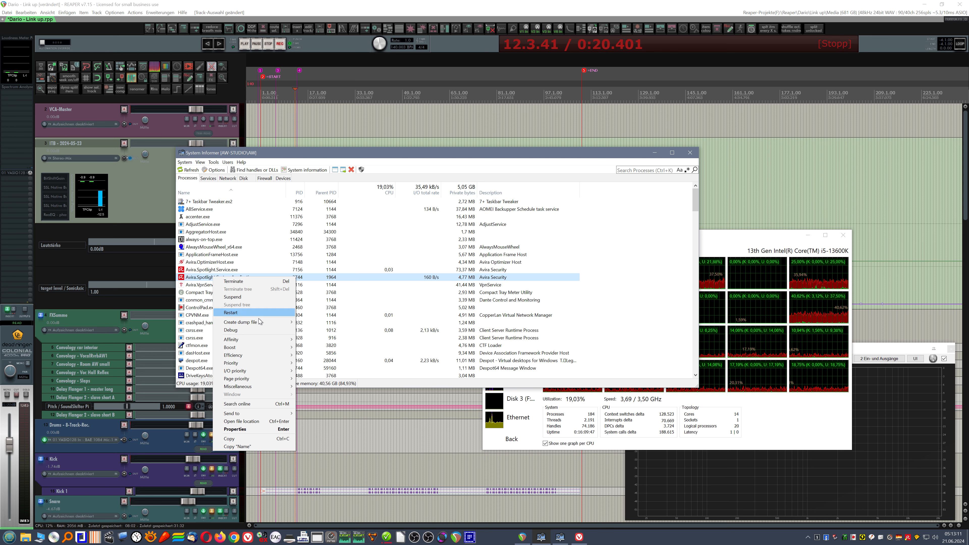
{"action": "mouse_move", "coordinate": [247, 341]}
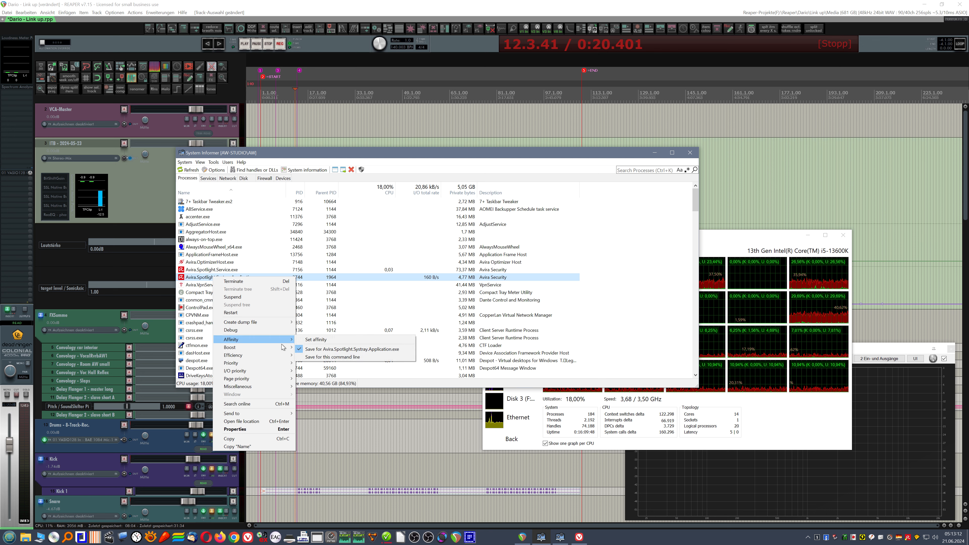
{"action": "left_click", "coordinate": [315, 339]}
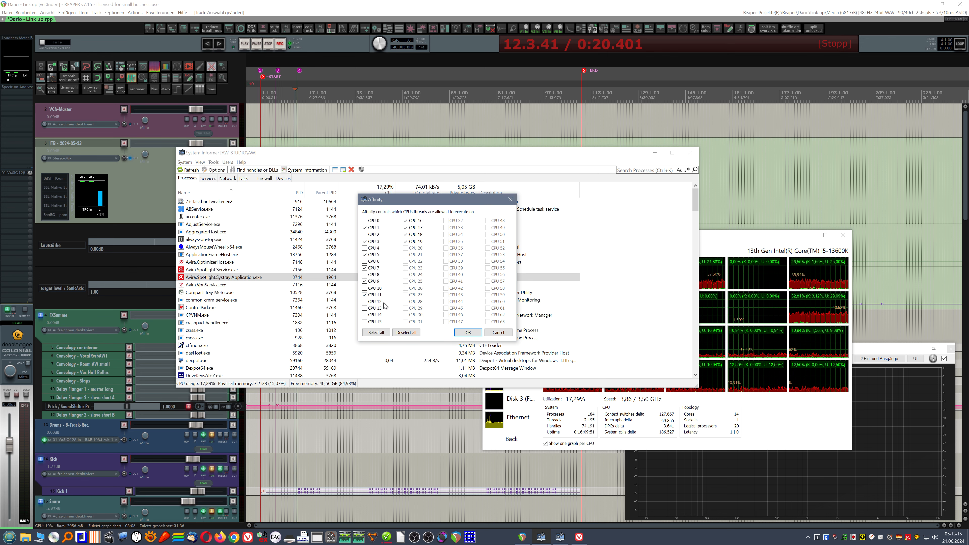
{"action": "left_click", "coordinate": [467, 332]}
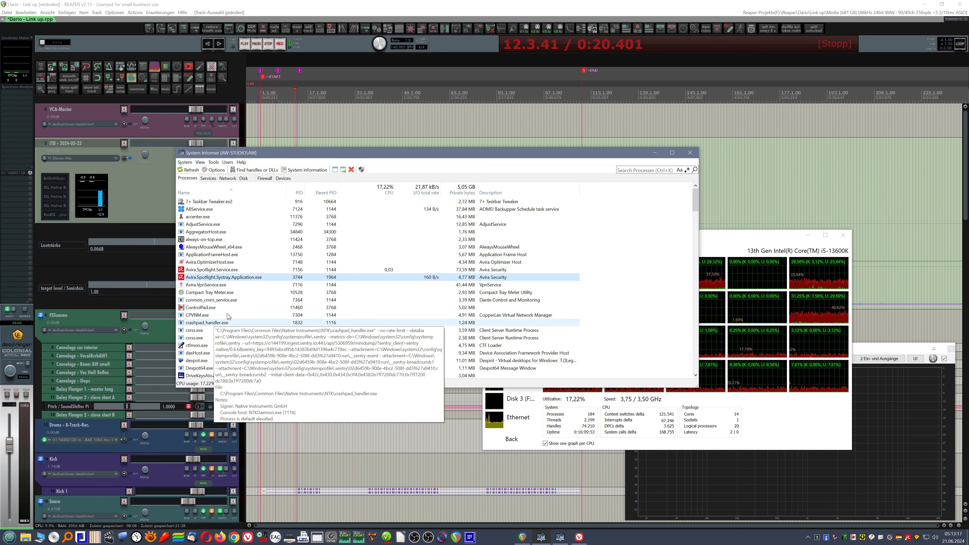
Choose to save the boost setting for Avira.OptimizerHost.exe.
{"action": "left_click", "coordinate": [199, 265]}
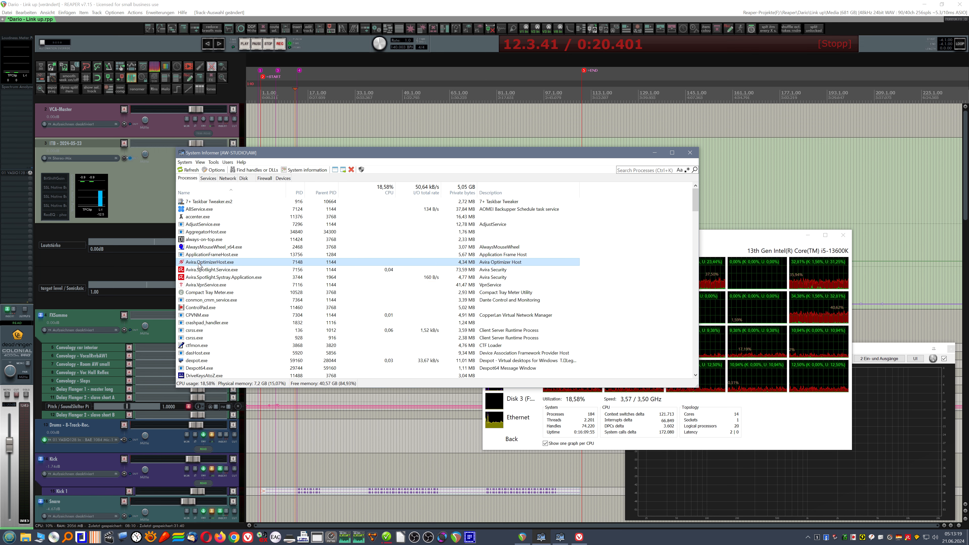
{"action": "right_click", "coordinate": [199, 264]}
{"action": "mouse_move", "coordinate": [228, 337]}
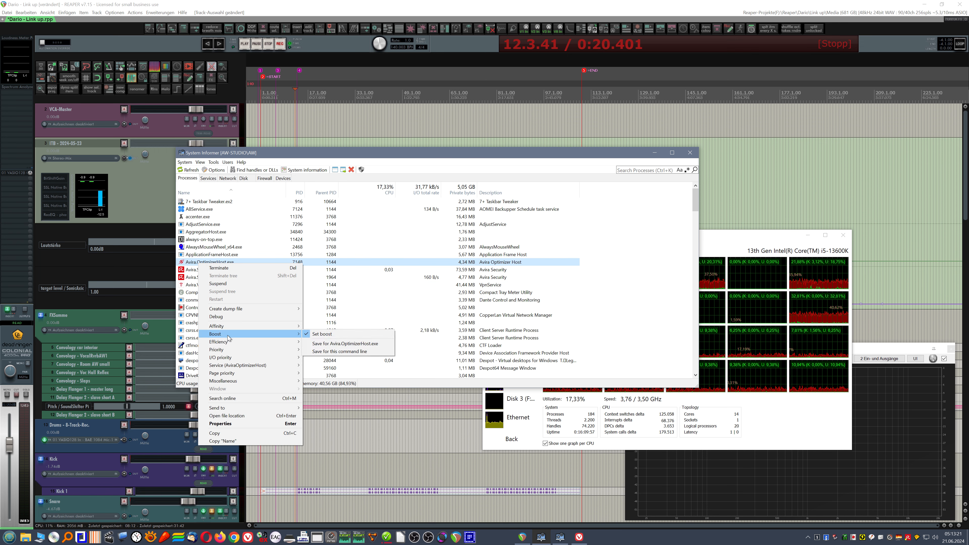
{"action": "left_click", "coordinate": [335, 344]}
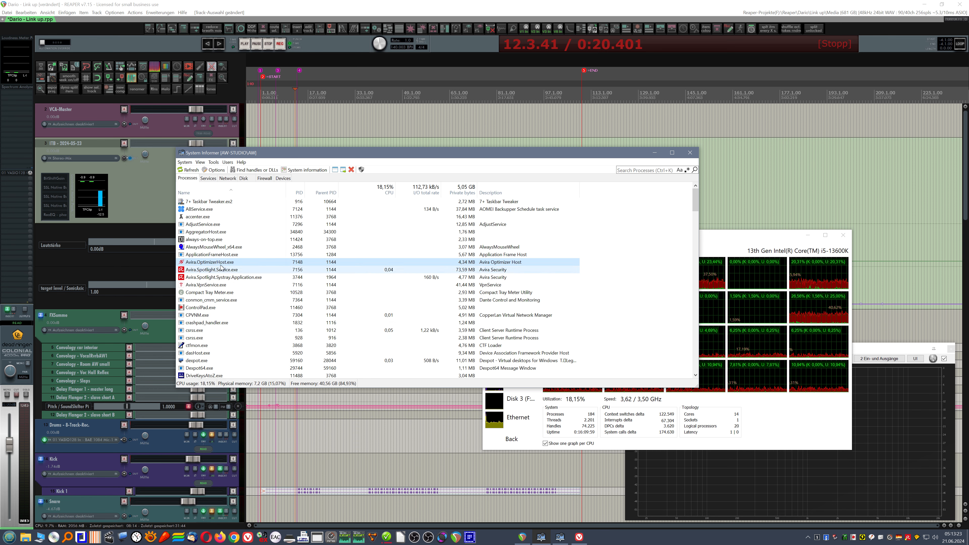
Review the affinity settings of Avira.OptimizerHost.exe and accept them with CPU 1, 3, 5, 7, 9, 11 and 16 to 19 allowed.
{"action": "right_click", "coordinate": [205, 262]}
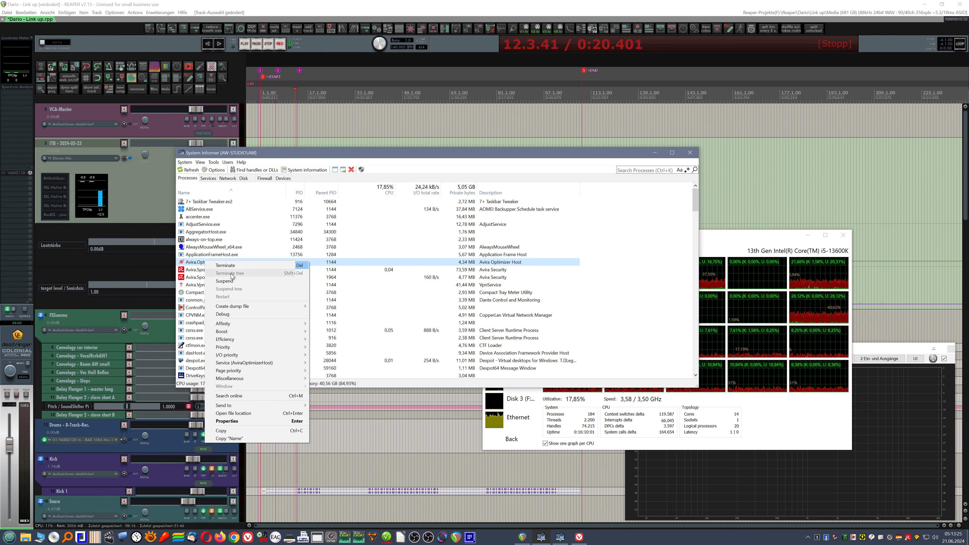
{"action": "mouse_move", "coordinate": [237, 324]}
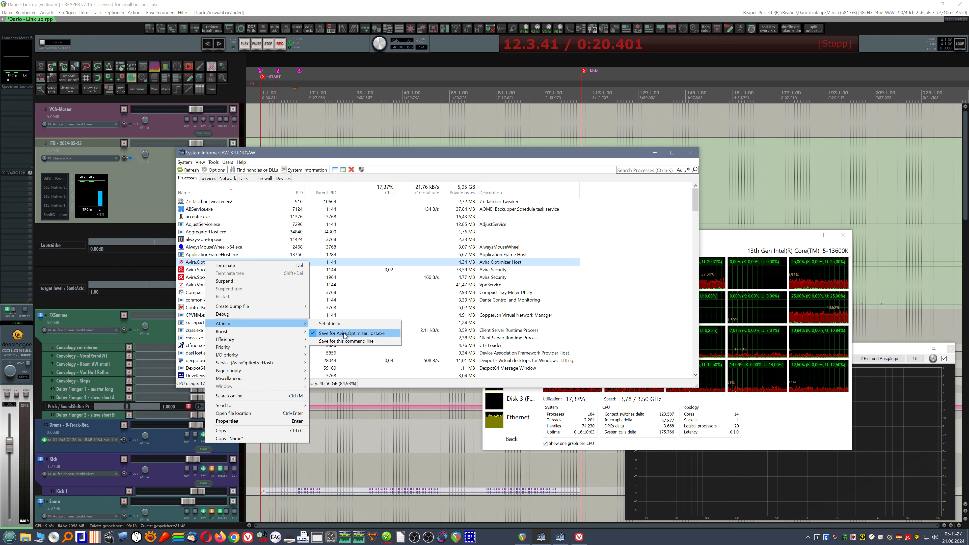
{"action": "left_click", "coordinate": [330, 323]}
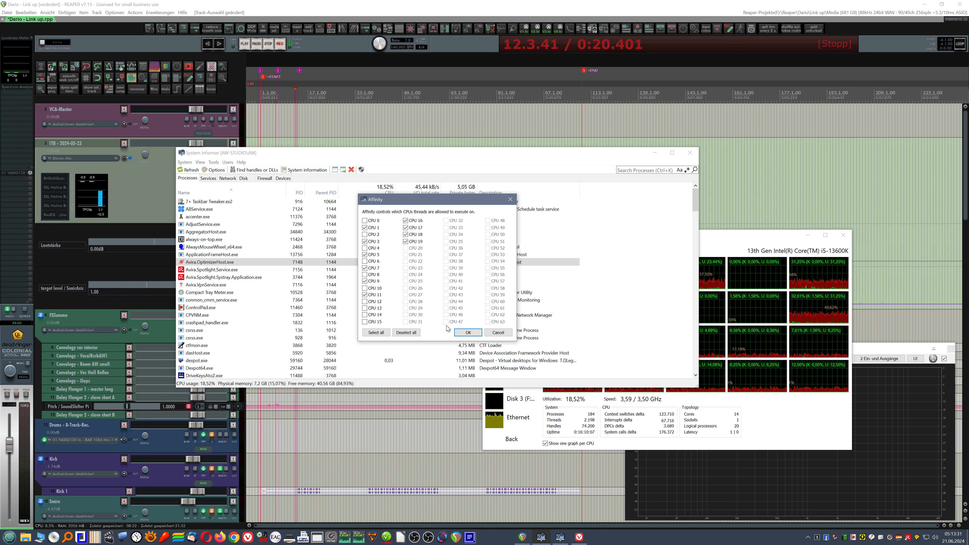
{"action": "left_click", "coordinate": [468, 333]}
Toggle the affinity saving option for vivaldi.exe on the first vivaldi.exe process in the list.
{"action": "scroll", "coordinate": [277, 289], "scroll_direction": "down", "scroll_amount": 20}
{"action": "scroll", "coordinate": [277, 289], "scroll_direction": "down", "scroll_amount": 20}
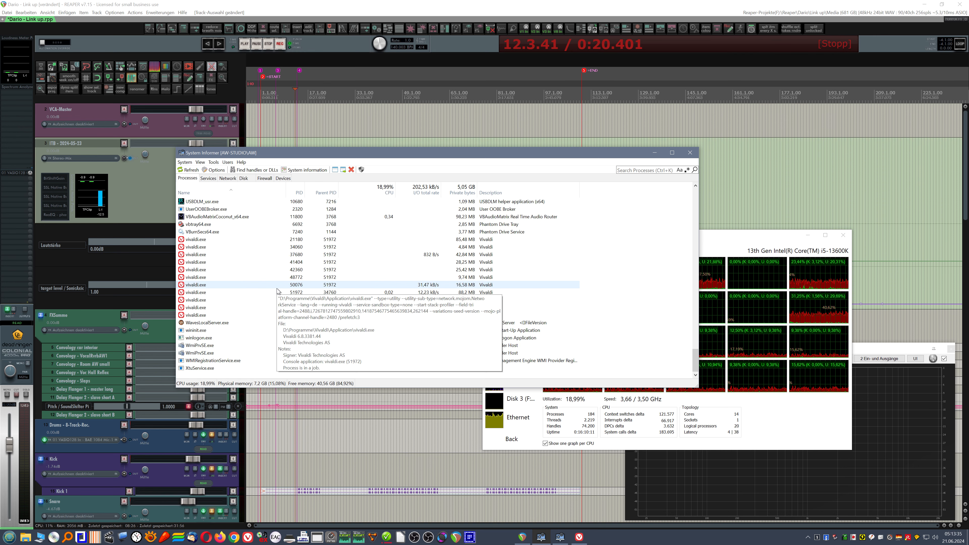
{"action": "right_click", "coordinate": [198, 243]}
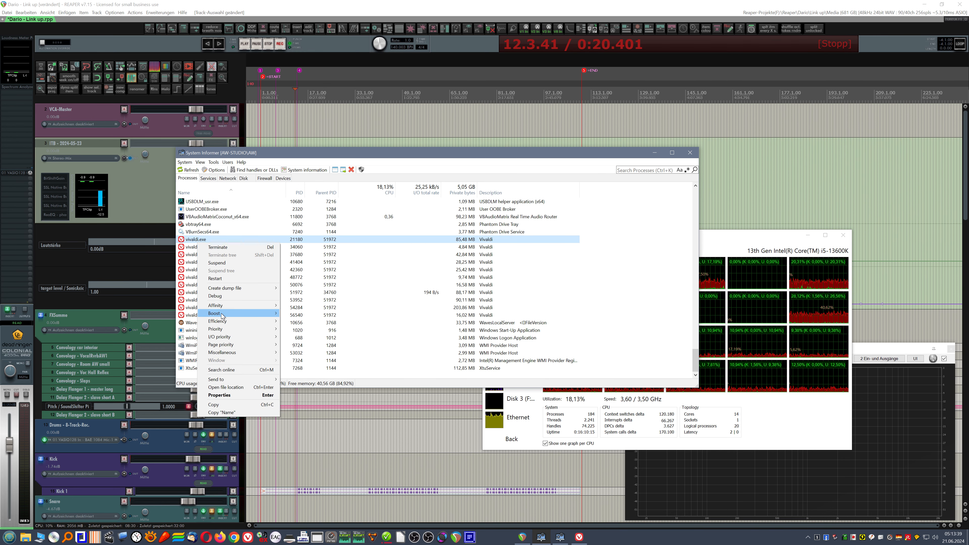
{"action": "mouse_move", "coordinate": [220, 307]}
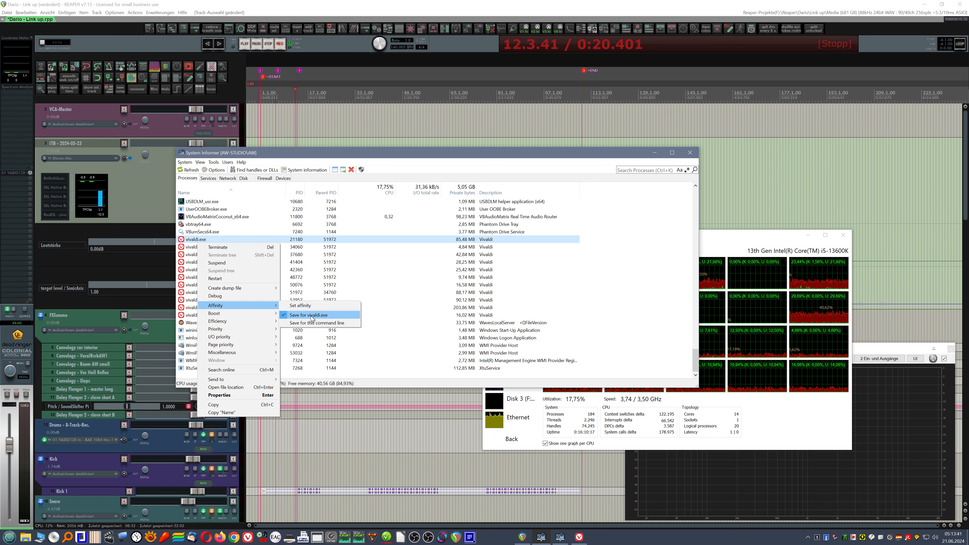
{"action": "left_click", "coordinate": [309, 315]}
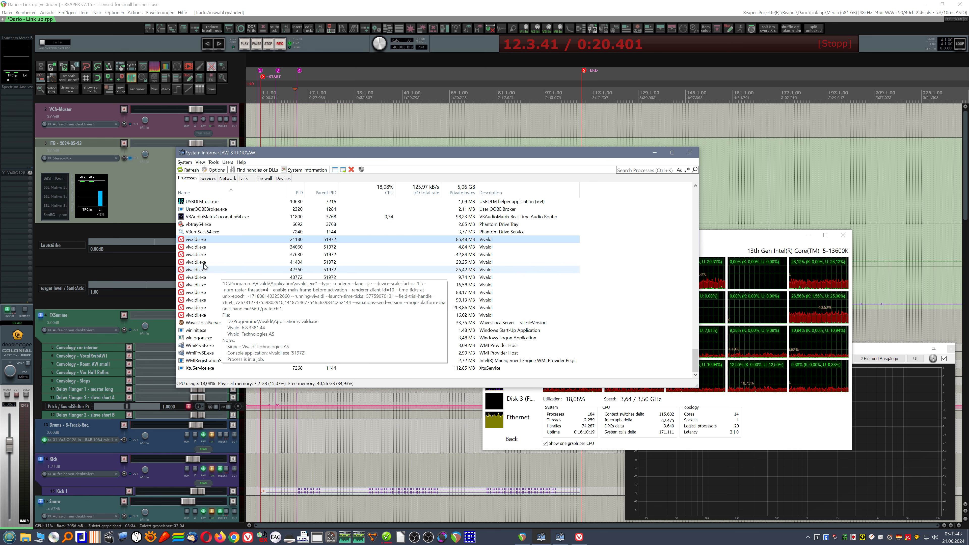
Review the affinity settings of the vivaldi.exe process with PID 41404 and accept them.
{"action": "mouse_move", "coordinate": [181, 264]}
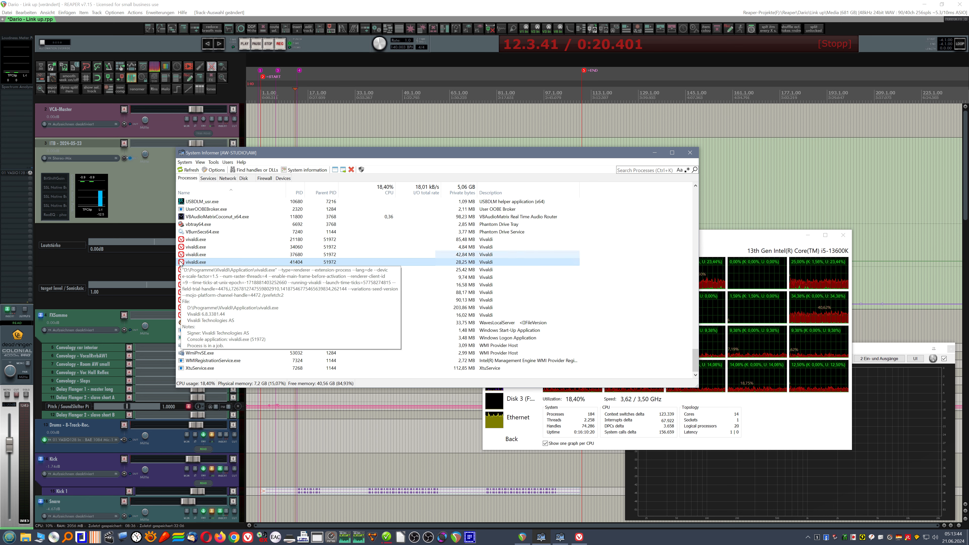
{"action": "right_click", "coordinate": [193, 263]}
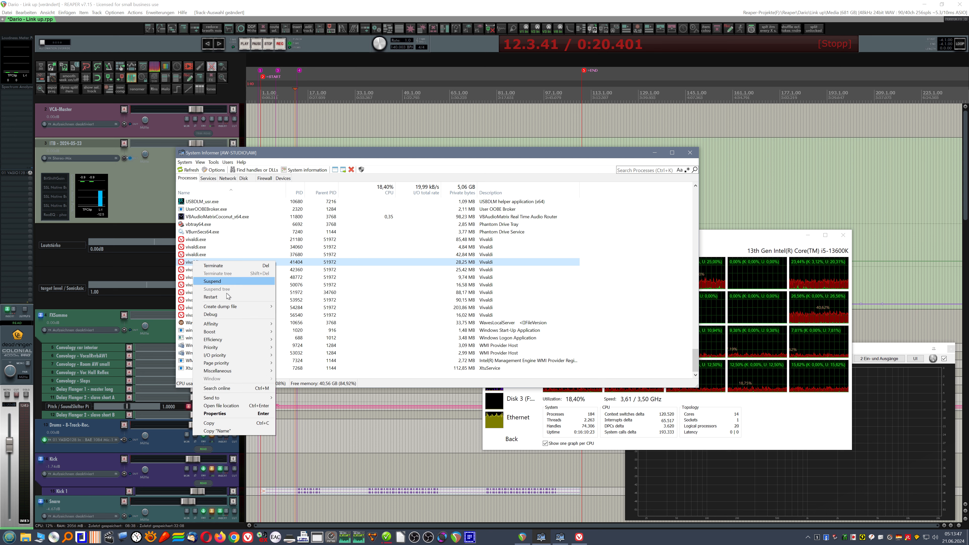
{"action": "mouse_move", "coordinate": [225, 325]}
{"action": "left_click", "coordinate": [296, 324]}
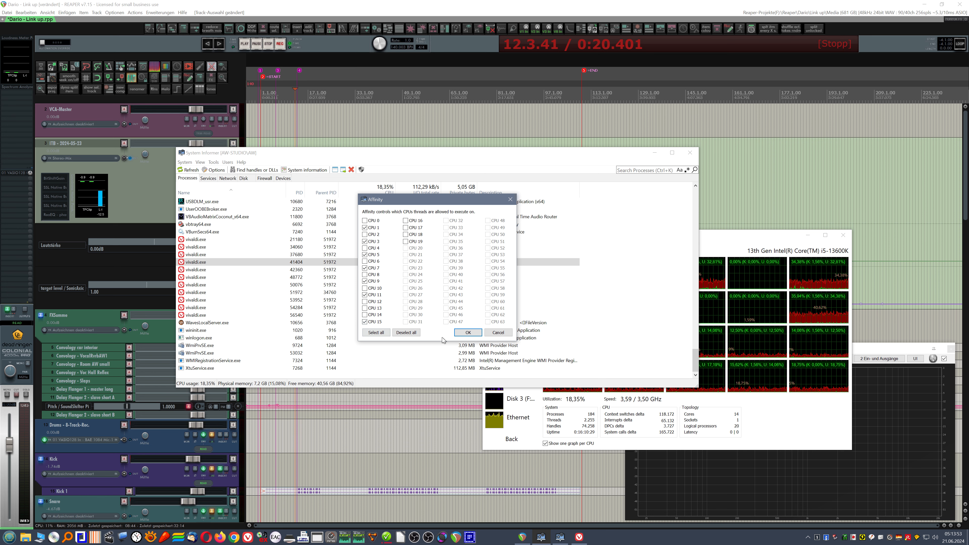
{"action": "left_click", "coordinate": [468, 332]}
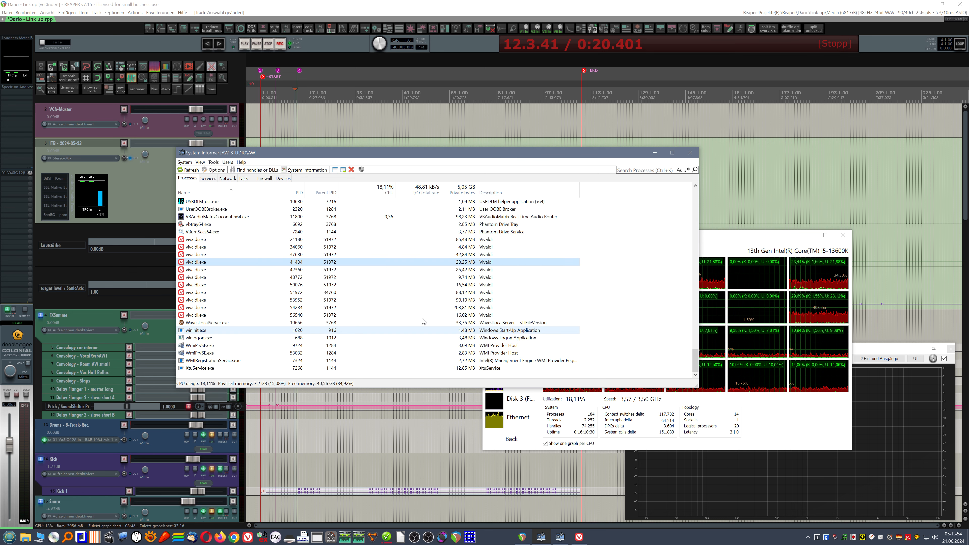
Check the affinity settings of the vivaldi.exe process with PID 42360 without changing them.
{"action": "right_click", "coordinate": [192, 272]}
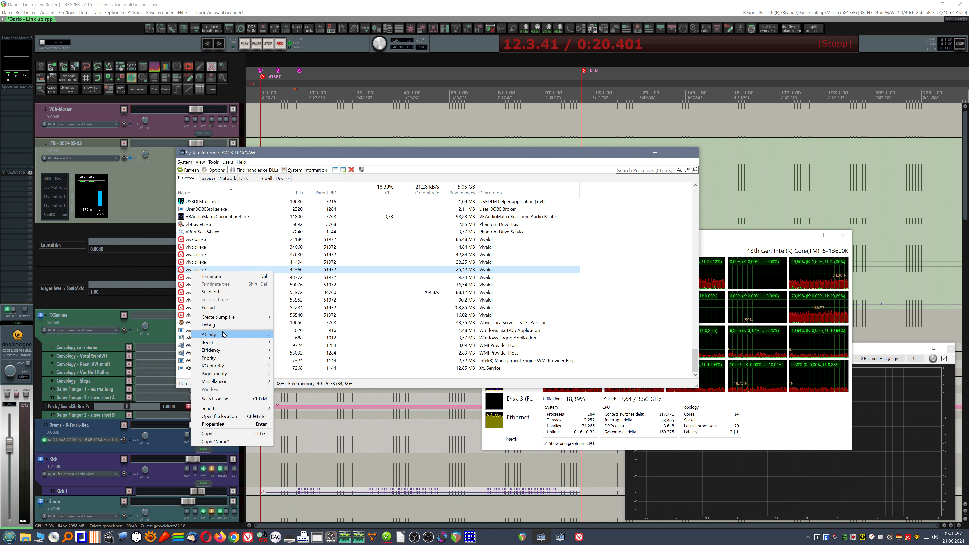
{"action": "mouse_move", "coordinate": [225, 336]}
{"action": "left_click", "coordinate": [293, 335]}
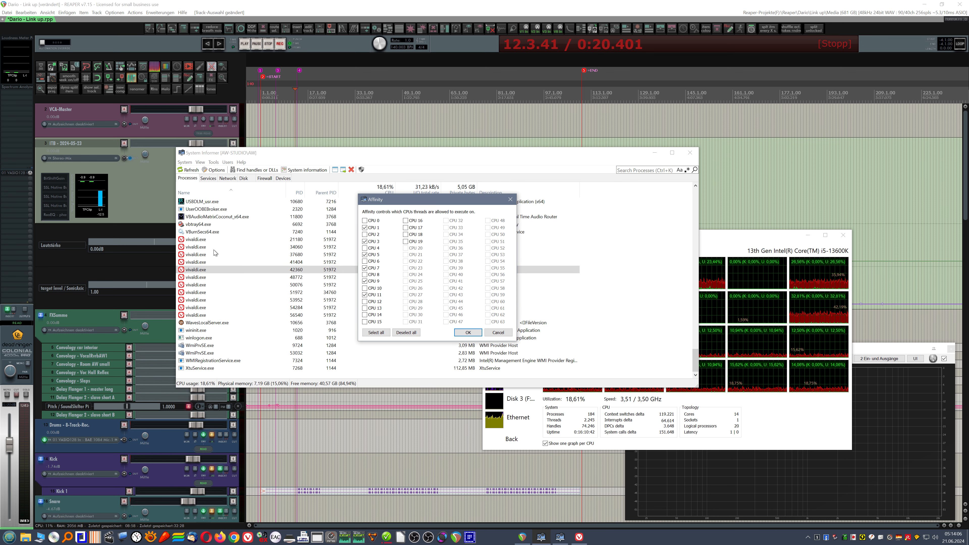
{"action": "left_click", "coordinate": [498, 333]}
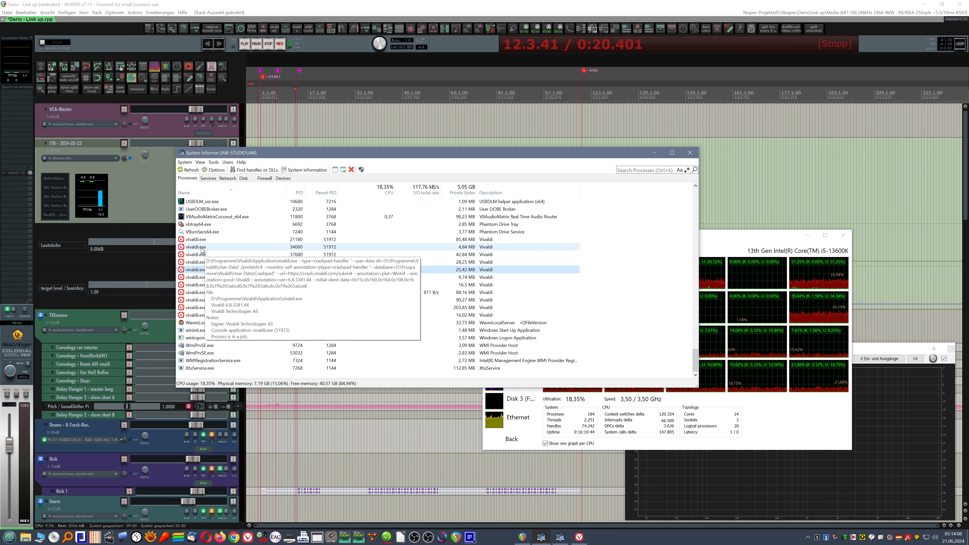
Turn on saving of the affinity for vivaldi.exe from the process with PID 42360.
{"action": "right_click", "coordinate": [196, 270]}
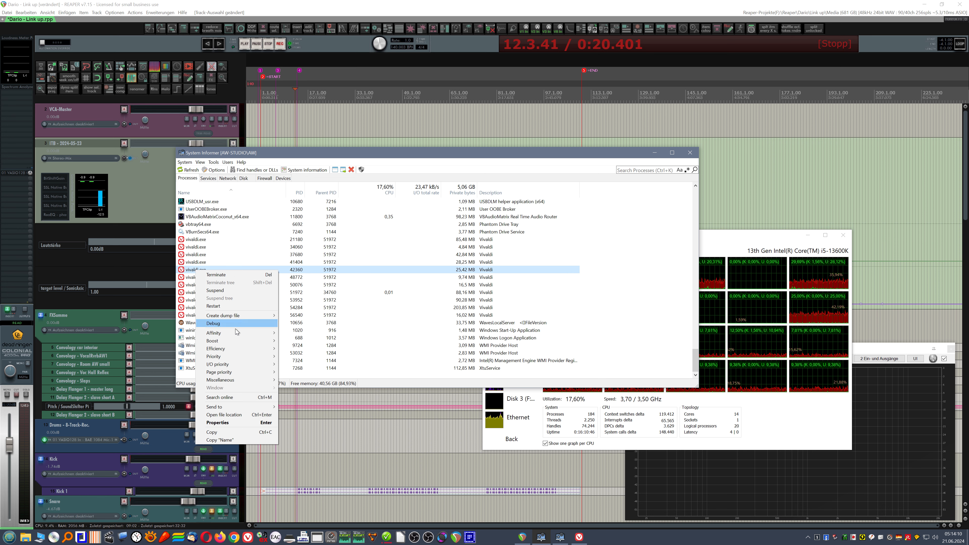
{"action": "mouse_move", "coordinate": [234, 331]}
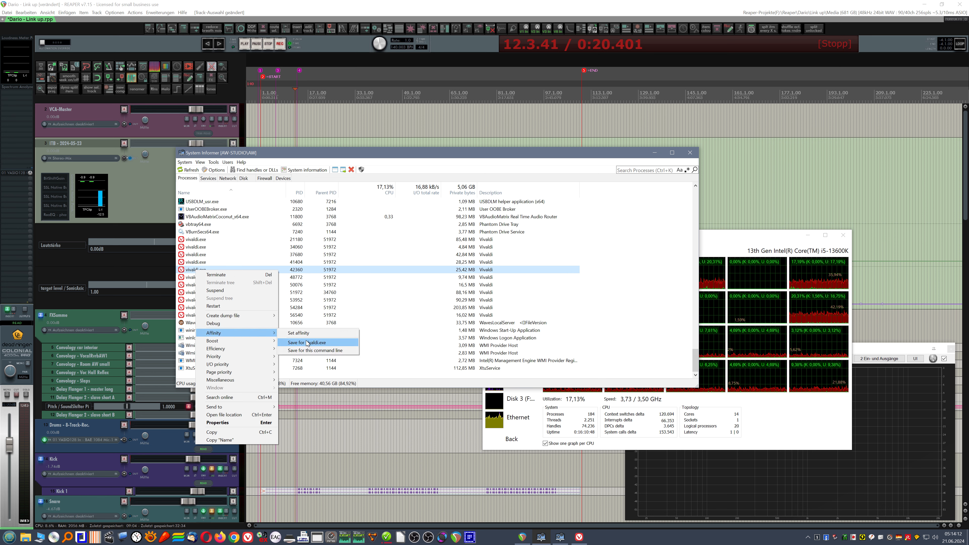
{"action": "left_click", "coordinate": [324, 343]}
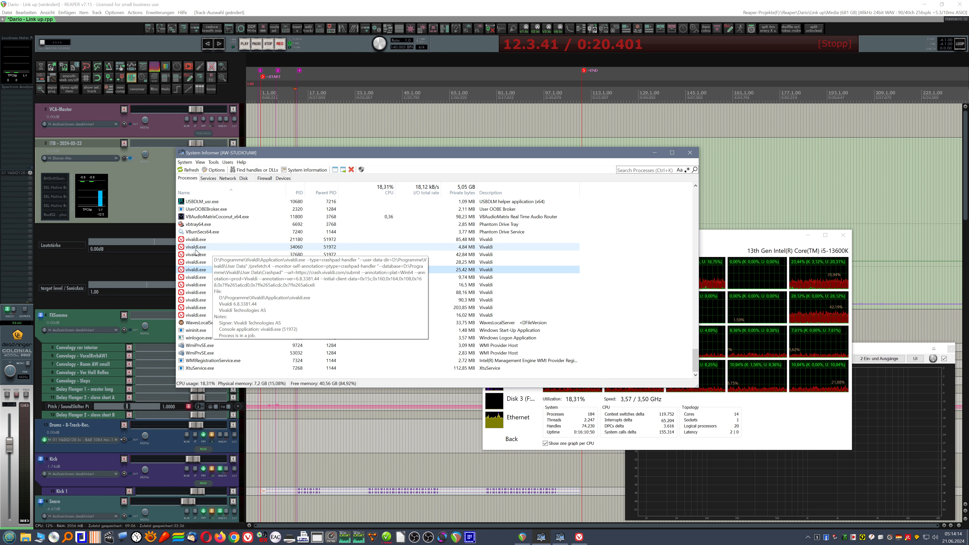
Additionally allow CPU 15 in the affinity of the vivaldi.exe process with PID 21180 and accept the settings.
{"action": "right_click", "coordinate": [195, 260]}
{"action": "mouse_move", "coordinate": [214, 306]}
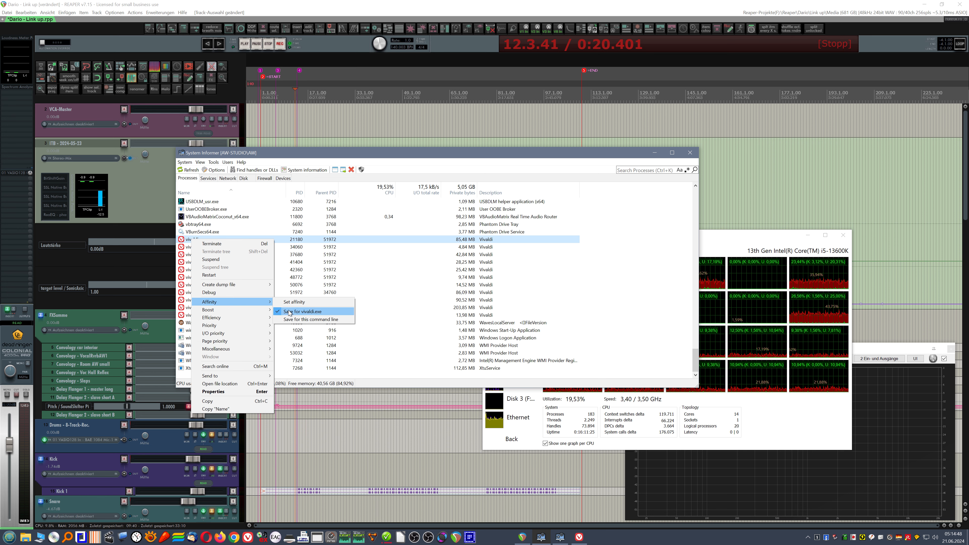
{"action": "left_click", "coordinate": [313, 306]}
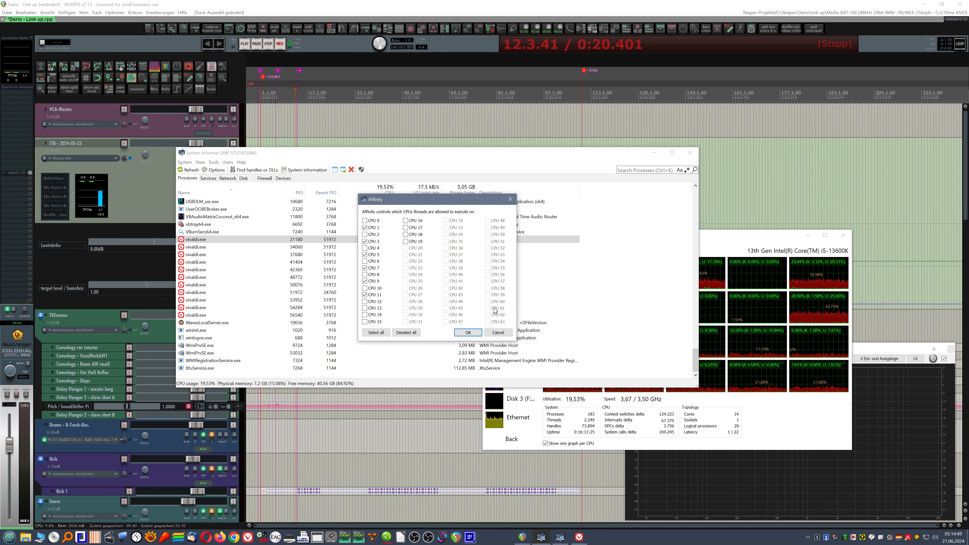
{"action": "left_click", "coordinate": [368, 323]}
{"action": "left_click", "coordinate": [467, 331]}
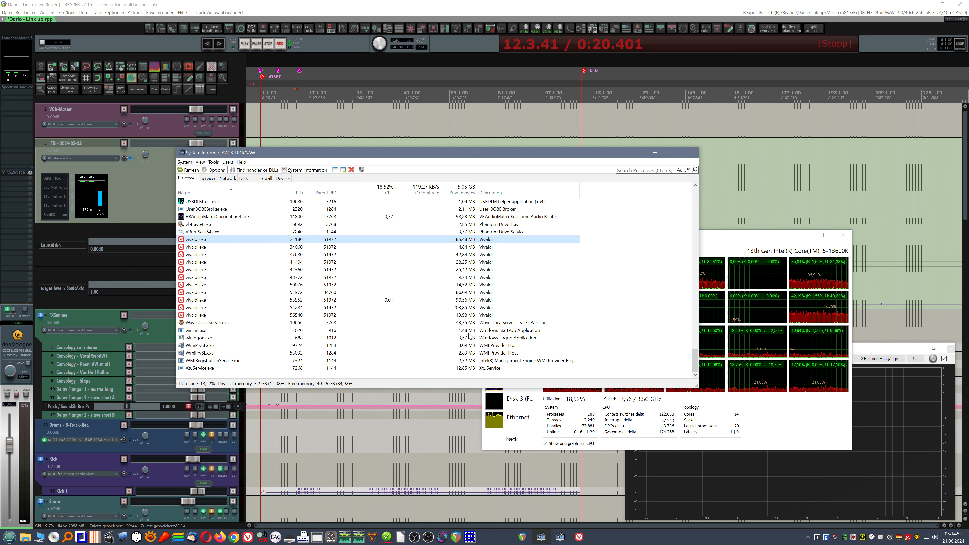
Additionally allow CPU 15 in the affinity of the vivaldi.exe process with PID 34060 and accept the settings.
{"action": "right_click", "coordinate": [189, 247]}
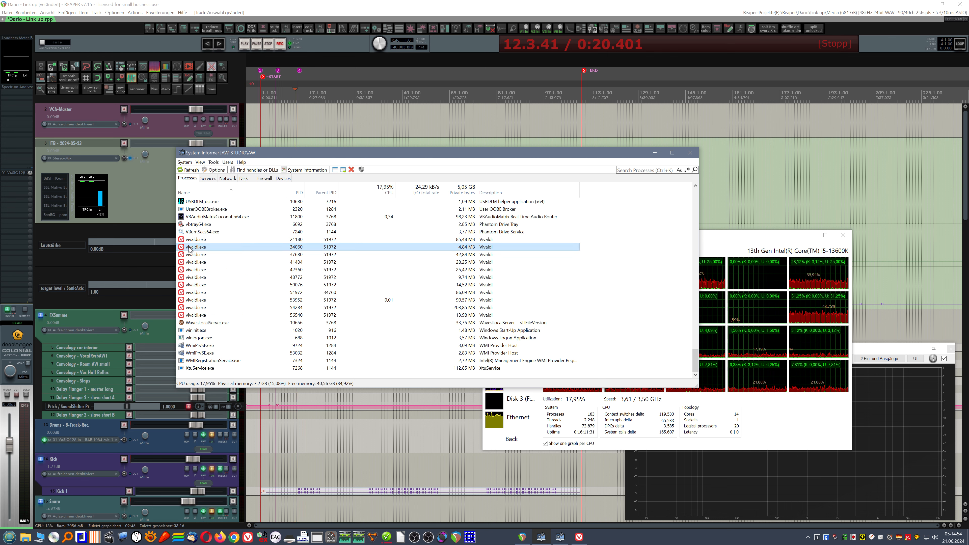
{"action": "mouse_move", "coordinate": [216, 313]}
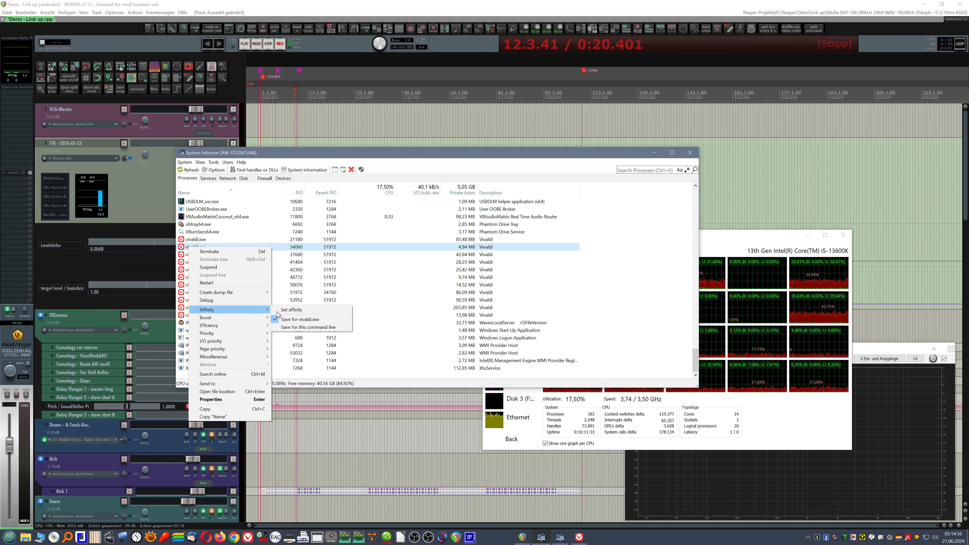
{"action": "left_click", "coordinate": [296, 313]}
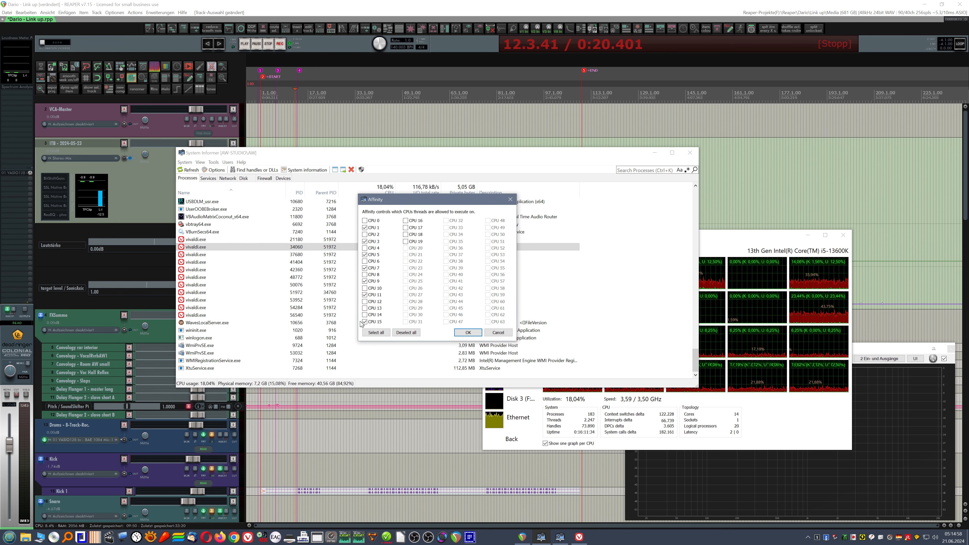
{"action": "left_click", "coordinate": [469, 333]}
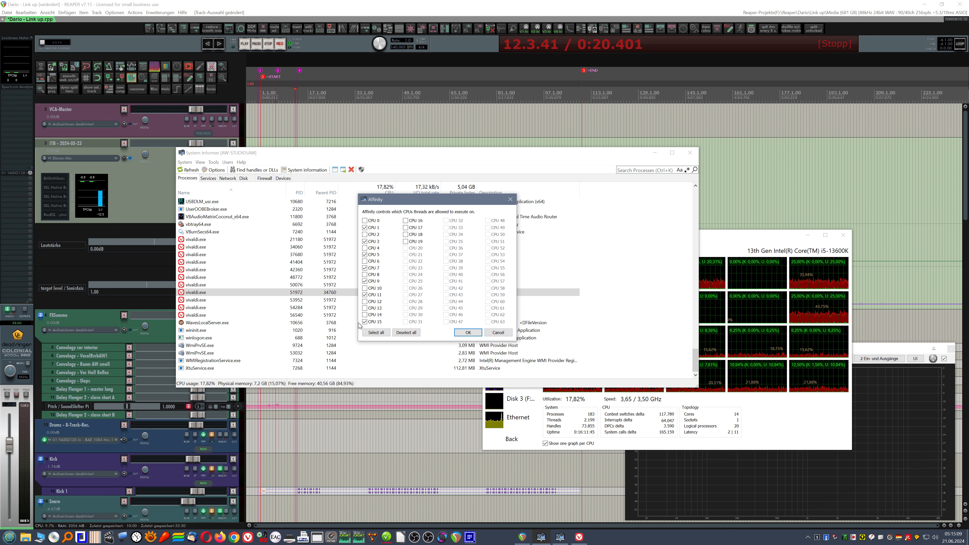
Accept CPU 15 for the vivaldi.exe process with PID 51972, and reopen its affinity to accept it with CPU 15 disallowed.
{"action": "left_click", "coordinate": [464, 338]}
{"action": "right_click", "coordinate": [202, 294]}
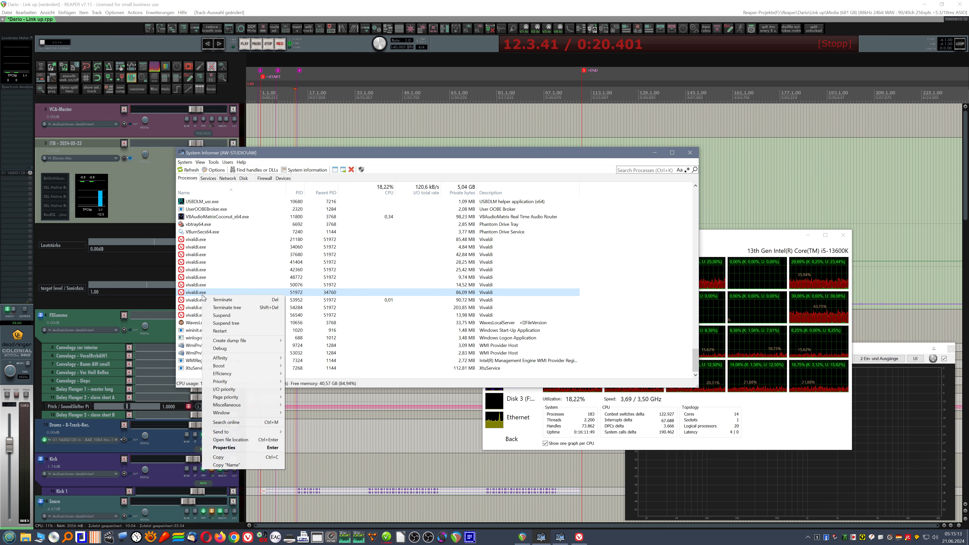
{"action": "mouse_move", "coordinate": [231, 361]}
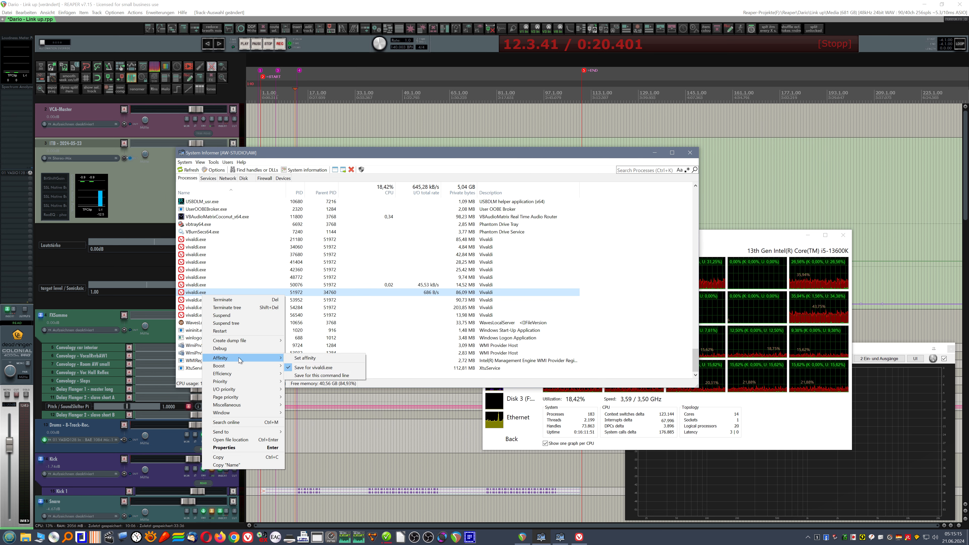
{"action": "left_click", "coordinate": [305, 358]}
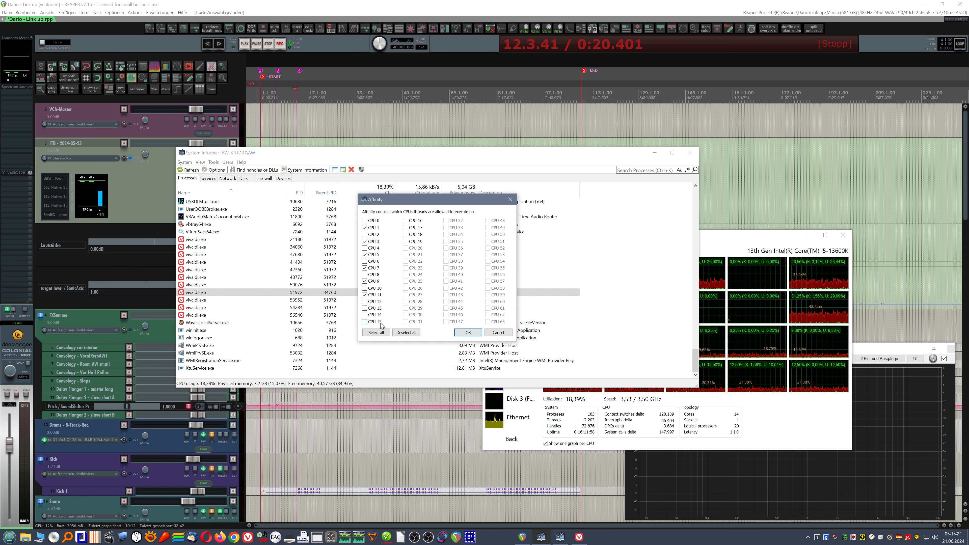
{"action": "left_click", "coordinate": [468, 332]}
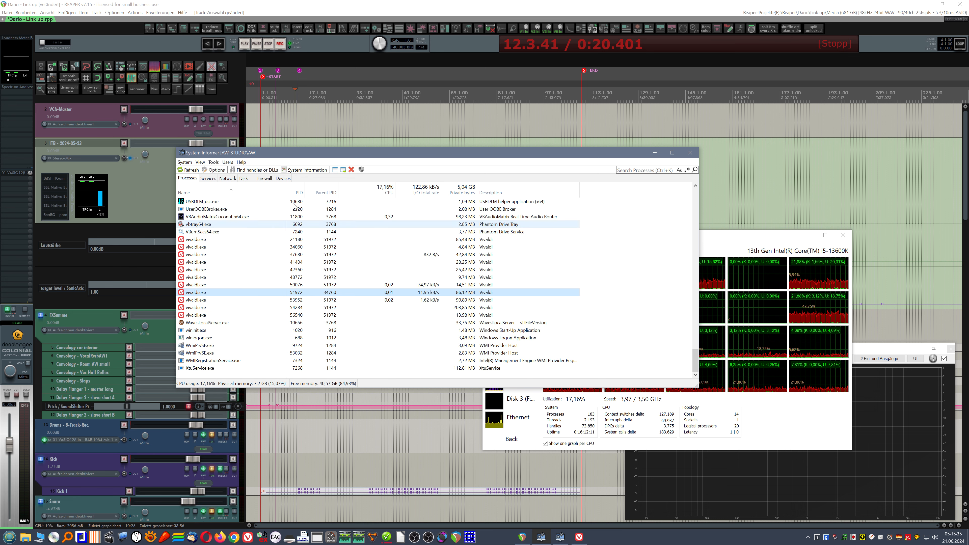
Examine the per-CPU graphs in System Information and view the general program options without changing them.
{"action": "left_click", "coordinate": [711, 239]}
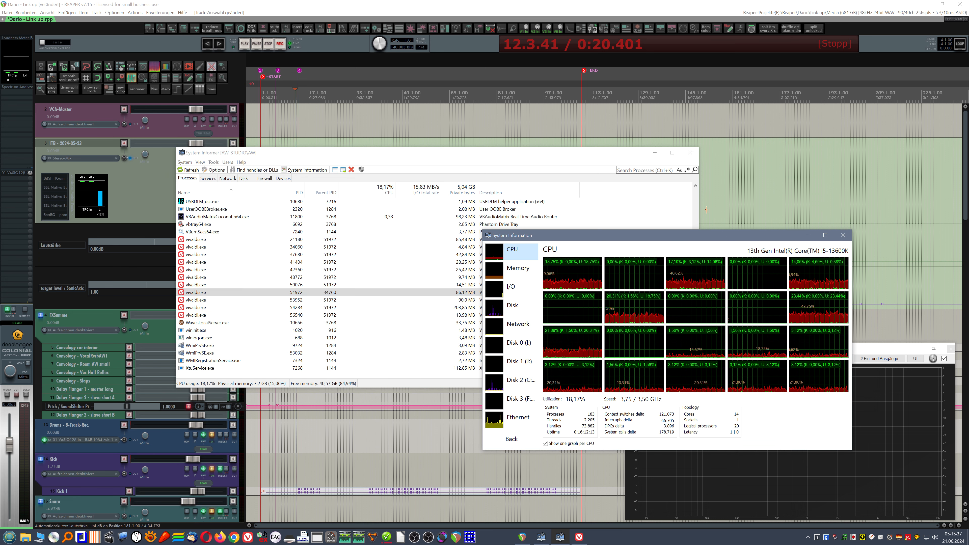
{"action": "left_click", "coordinate": [223, 171]}
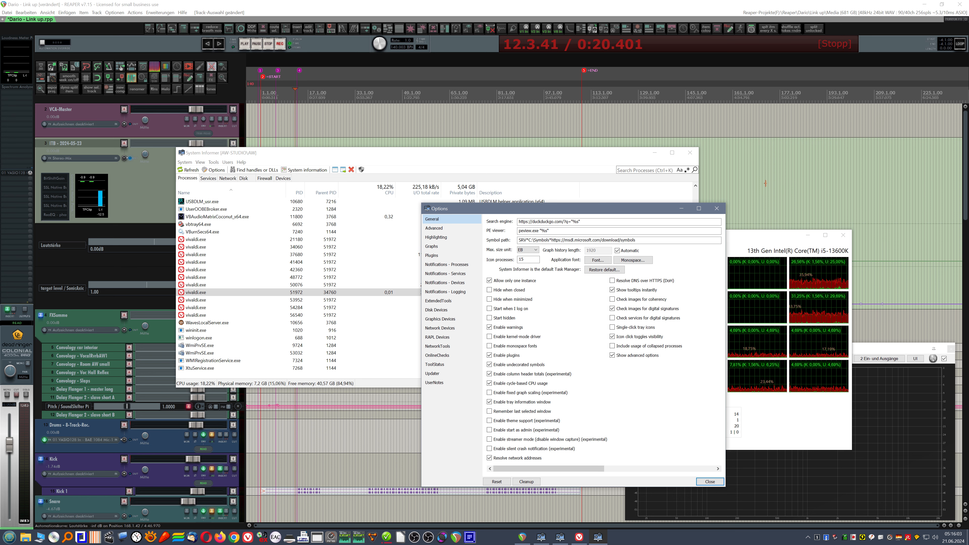
{"action": "left_click", "coordinate": [717, 208]}
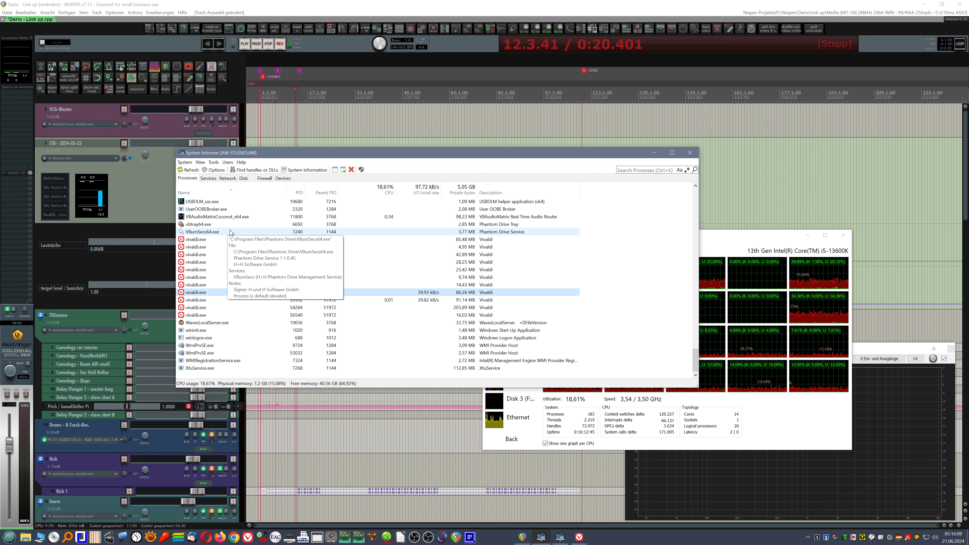
Review the beginning of the process list and inspect the details of CPU 5 in the System Information graphs.
{"action": "scroll", "coordinate": [303, 210], "scroll_direction": "up", "scroll_amount": 15}
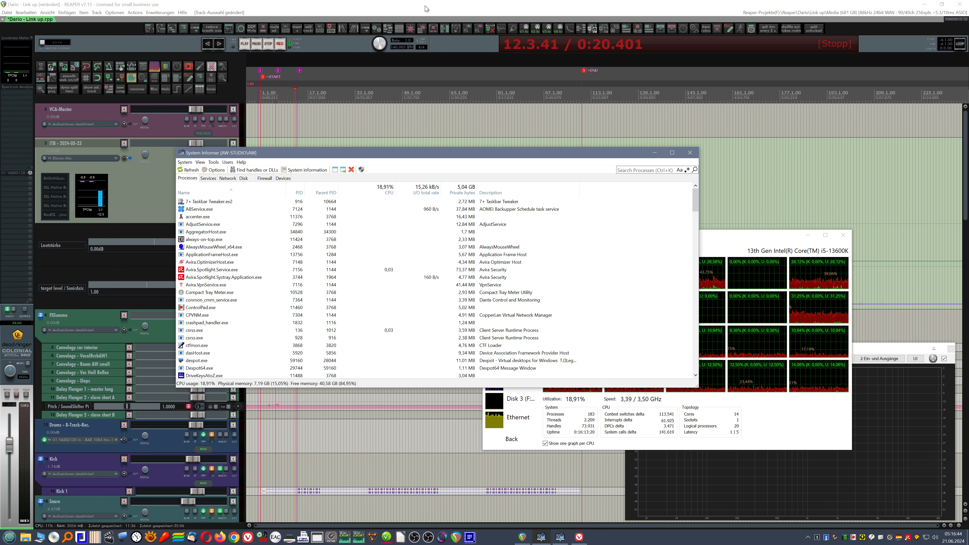
{"action": "left_click", "coordinate": [155, 66]}
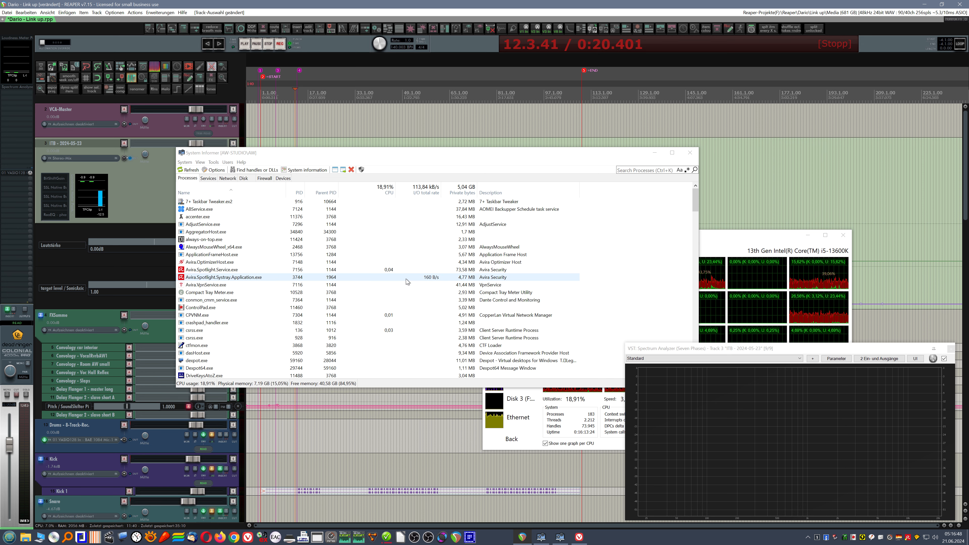
{"action": "left_click", "coordinate": [722, 241]}
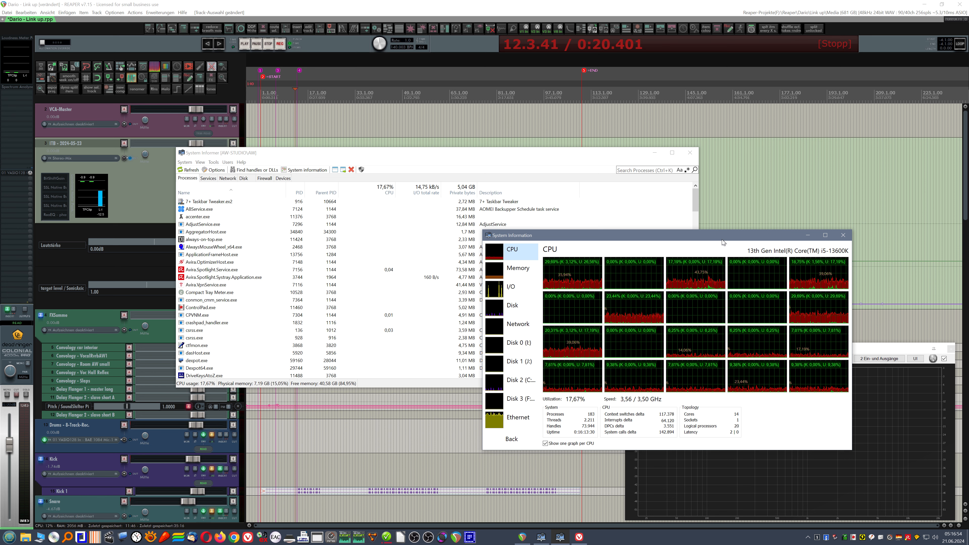
{"action": "mouse_move", "coordinate": [561, 301]}
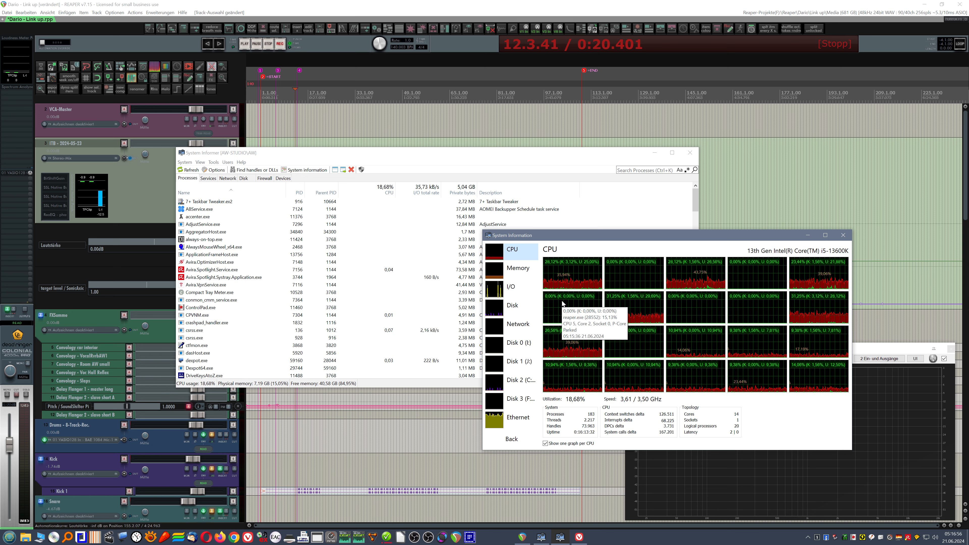